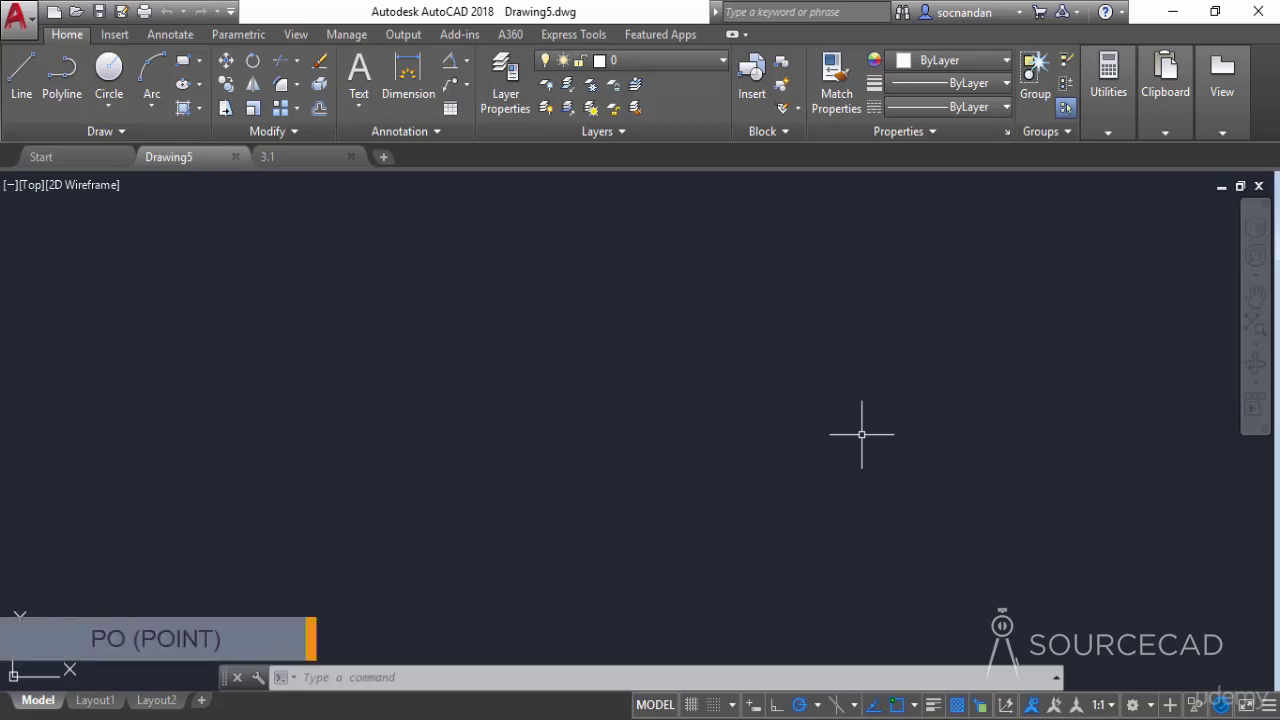
Step: Place six separate points scattered across the middle of the empty drawing with the Point command
{"action": "type", "text": "p"}
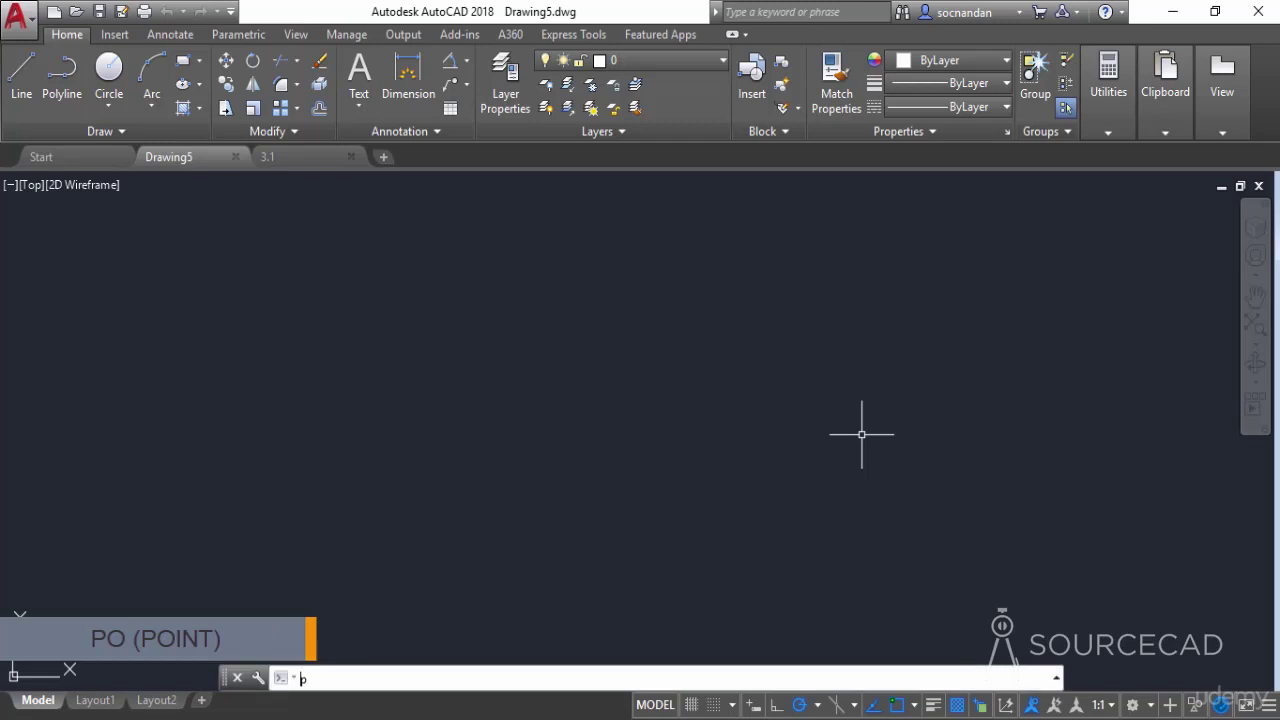
{"action": "key", "text": "Return"}
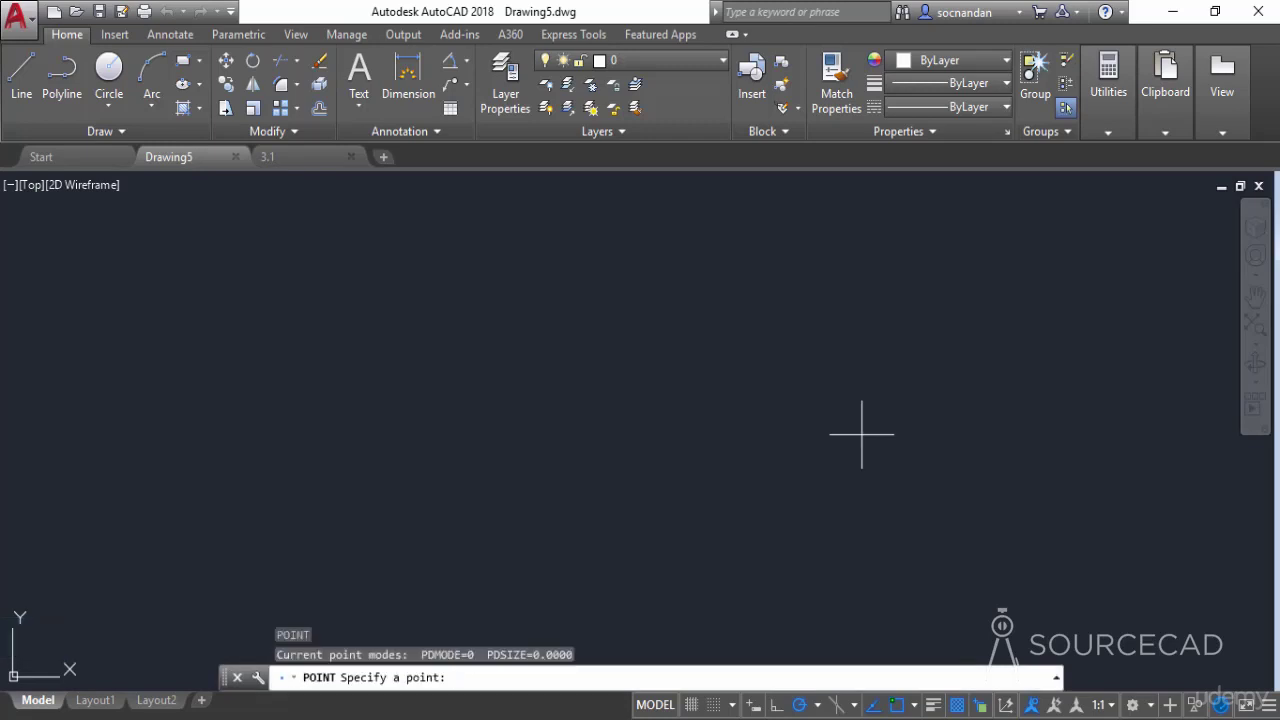
{"action": "left_click", "coordinate": [503, 464]}
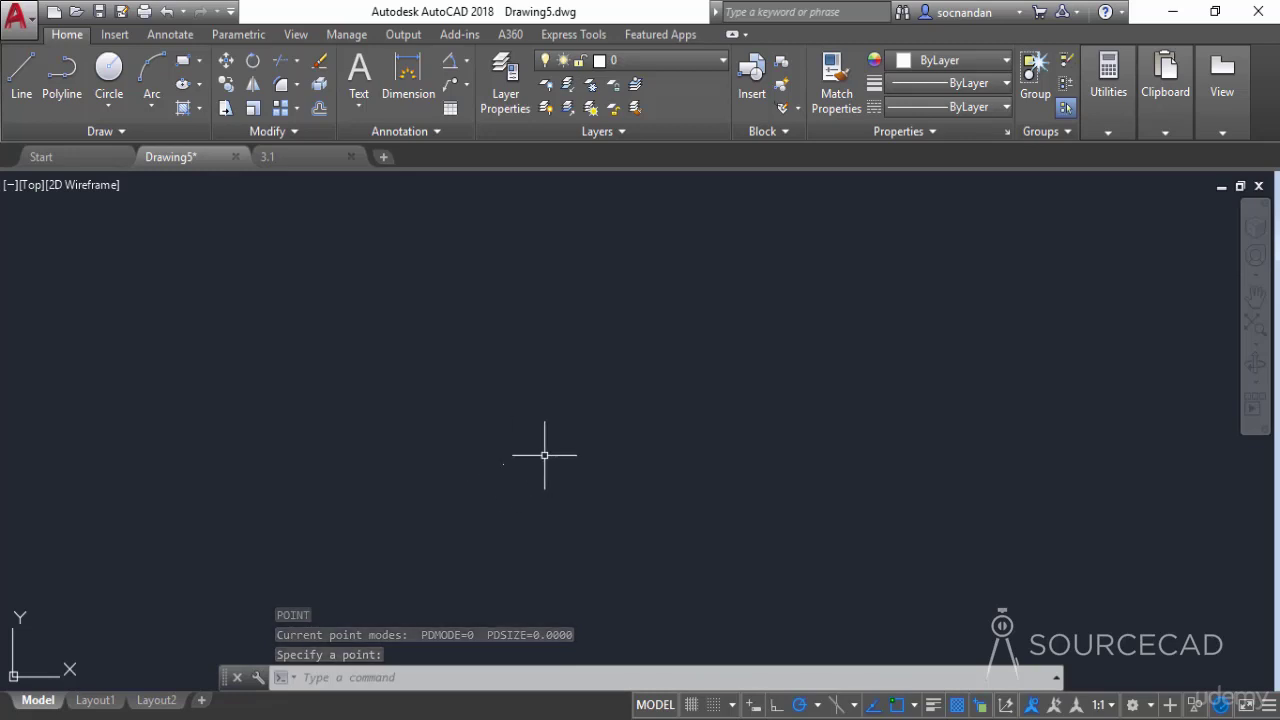
{"action": "key", "text": "Return"}
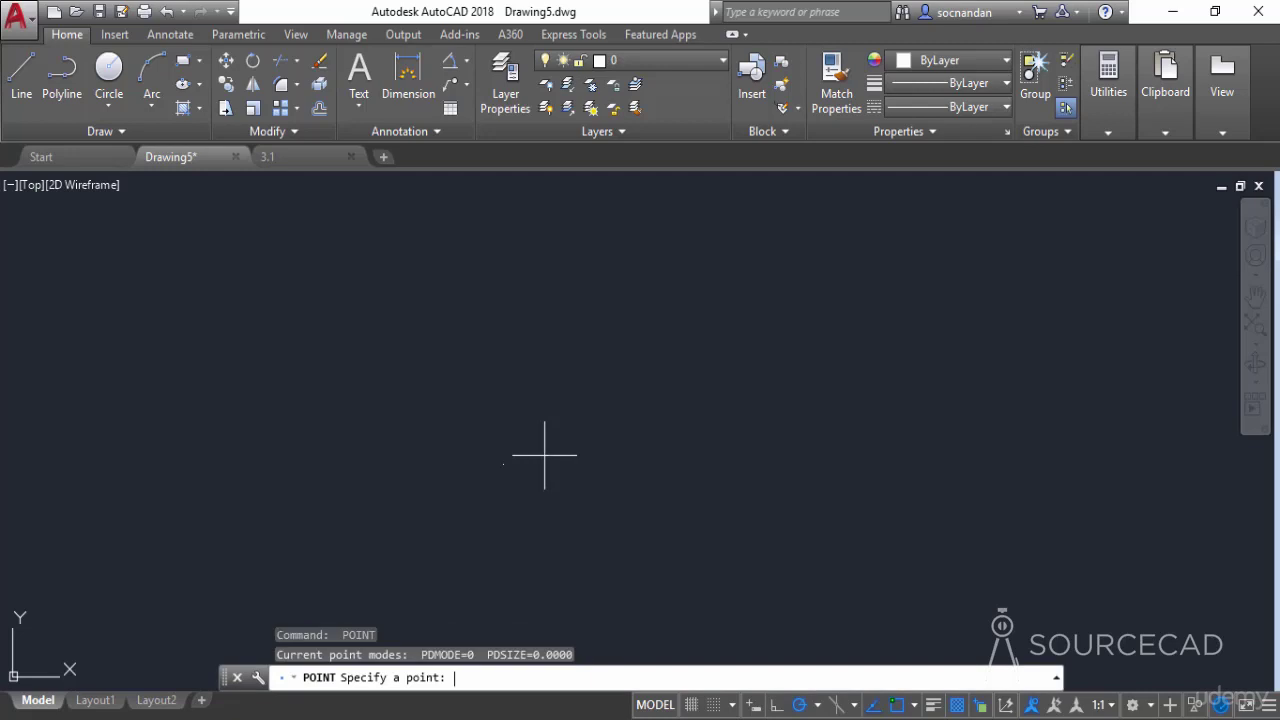
{"action": "left_click", "coordinate": [587, 338]}
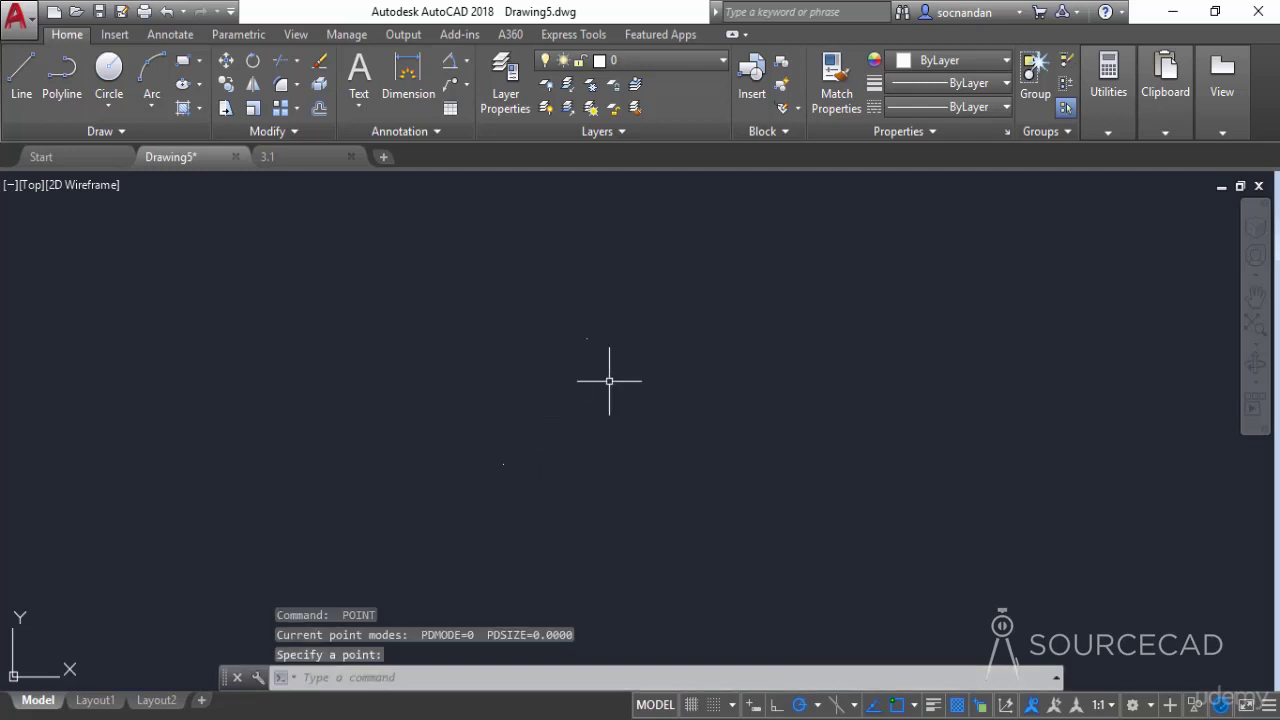
{"action": "key", "text": "Return"}
{"action": "left_click", "coordinate": [637, 433]}
{"action": "key", "text": "Return"}
{"action": "left_click", "coordinate": [719, 354]}
{"action": "left_click", "coordinate": [768, 439]}
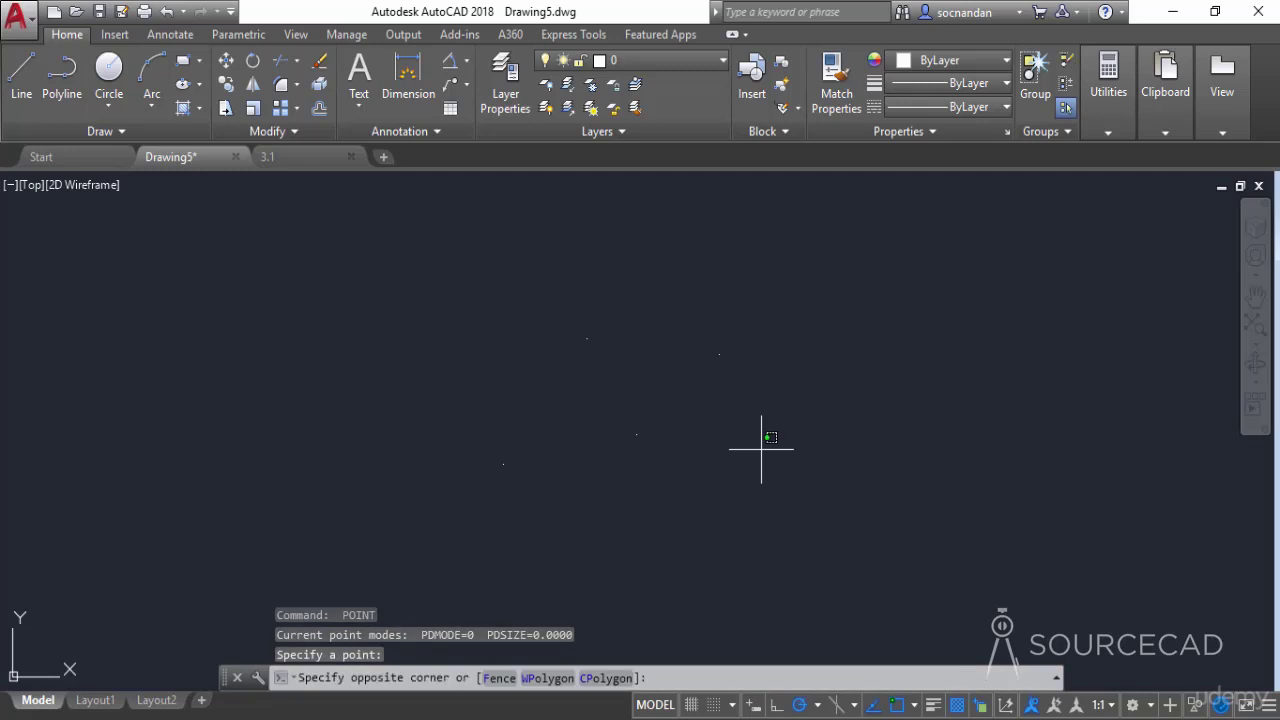
{"action": "left_click", "coordinate": [752, 451]}
{"action": "key", "text": "Return"}
{"action": "left_click", "coordinate": [731, 474]}
{"action": "key", "text": "Return"}
{"action": "left_click", "coordinate": [660, 526]}
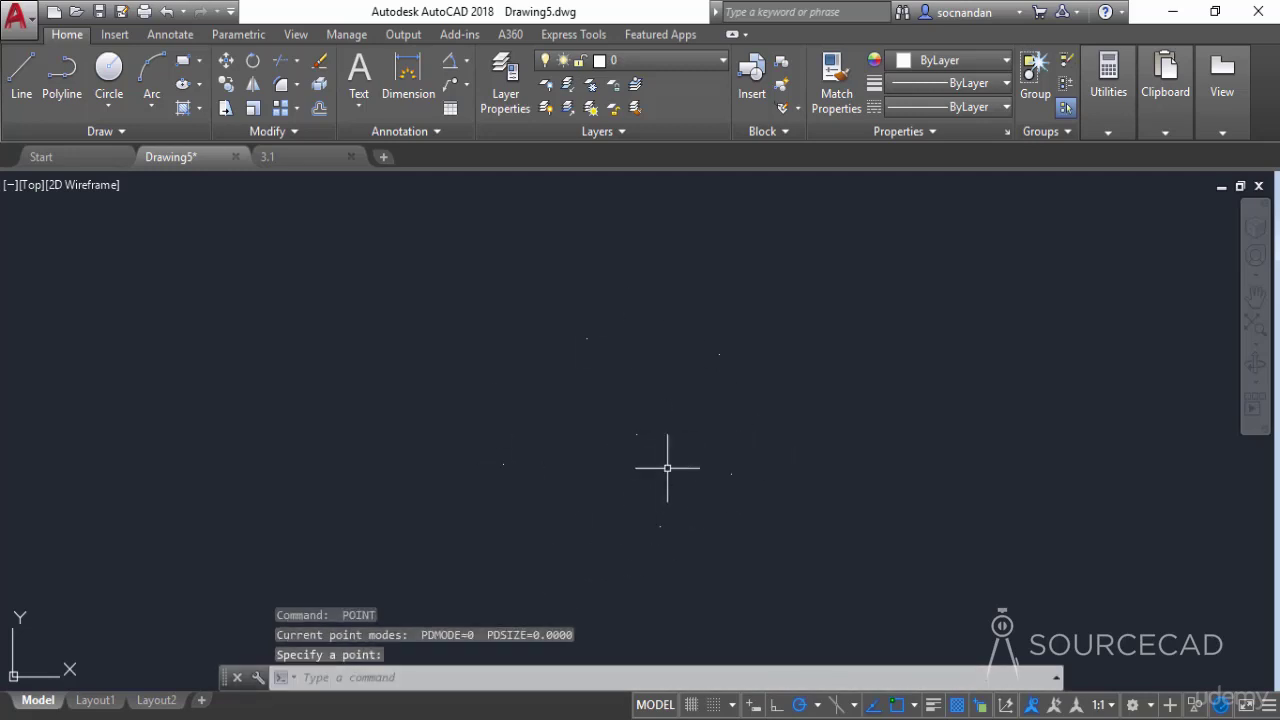
Step: Set the drawing's point style to the circle with a plus cross through it using PTYPE
{"action": "middle_click_drag", "start_coordinate": [782, 384], "coordinate": [686, 400]}
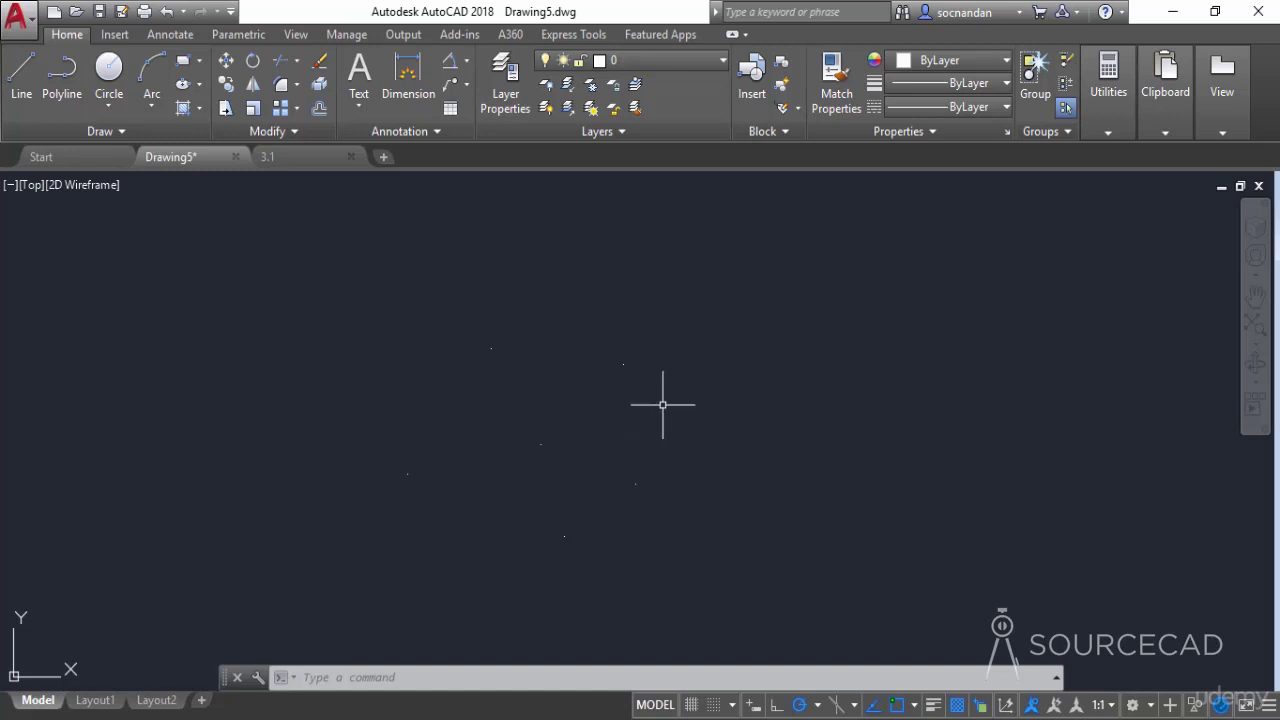
{"action": "type", "text": "PTYPE"}
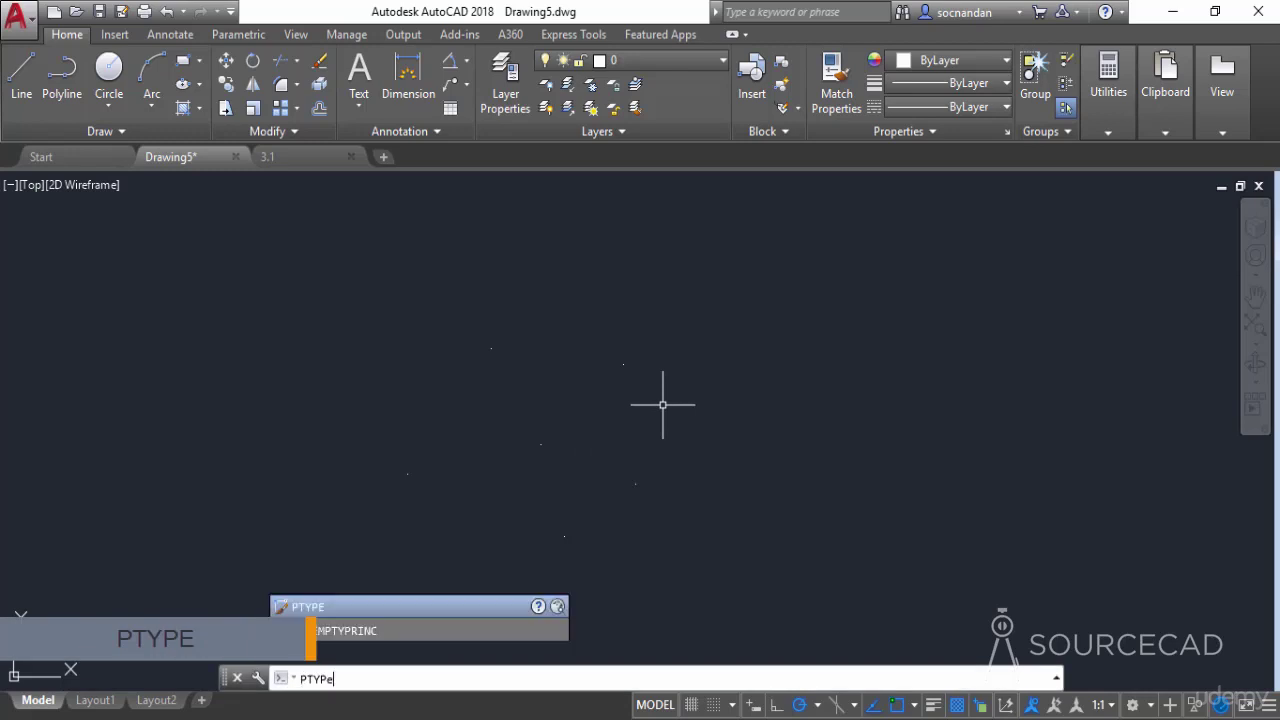
{"action": "key", "text": "Return"}
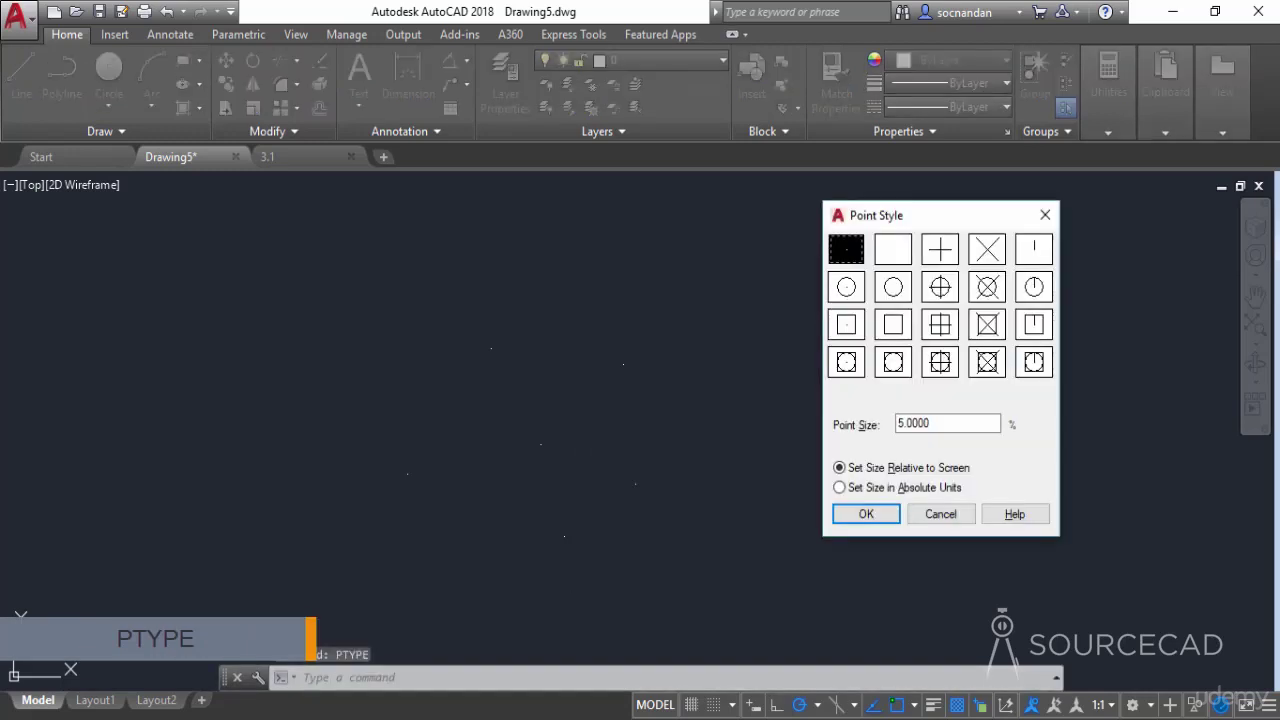
{"action": "left_click_drag", "start_coordinate": [908, 222], "coordinate": [900, 260]}
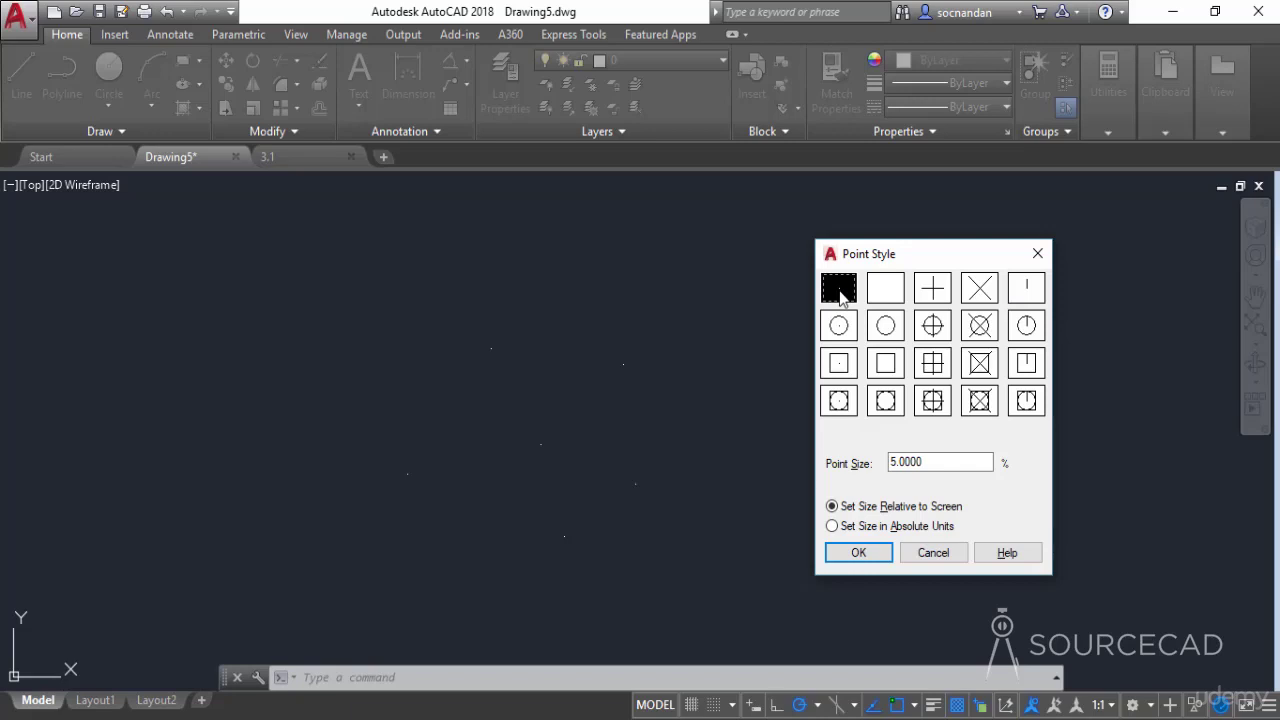
{"action": "left_click", "coordinate": [940, 333]}
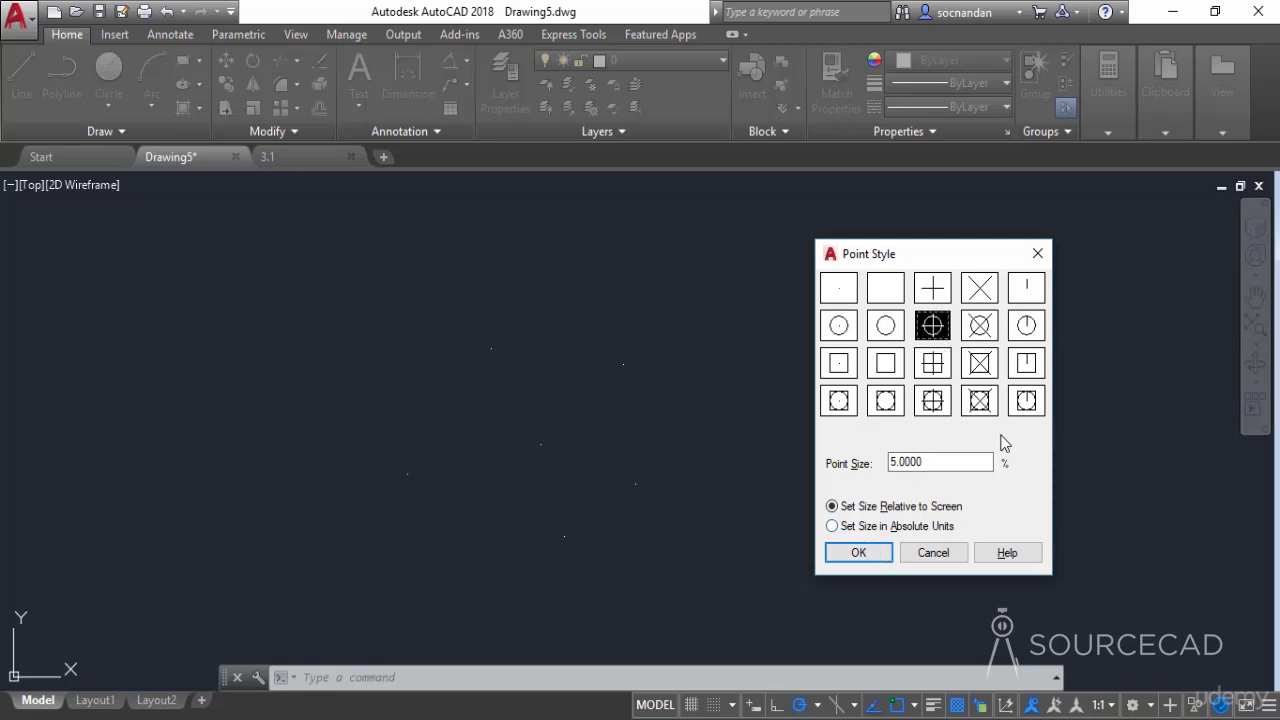
{"action": "left_click", "coordinate": [856, 554]}
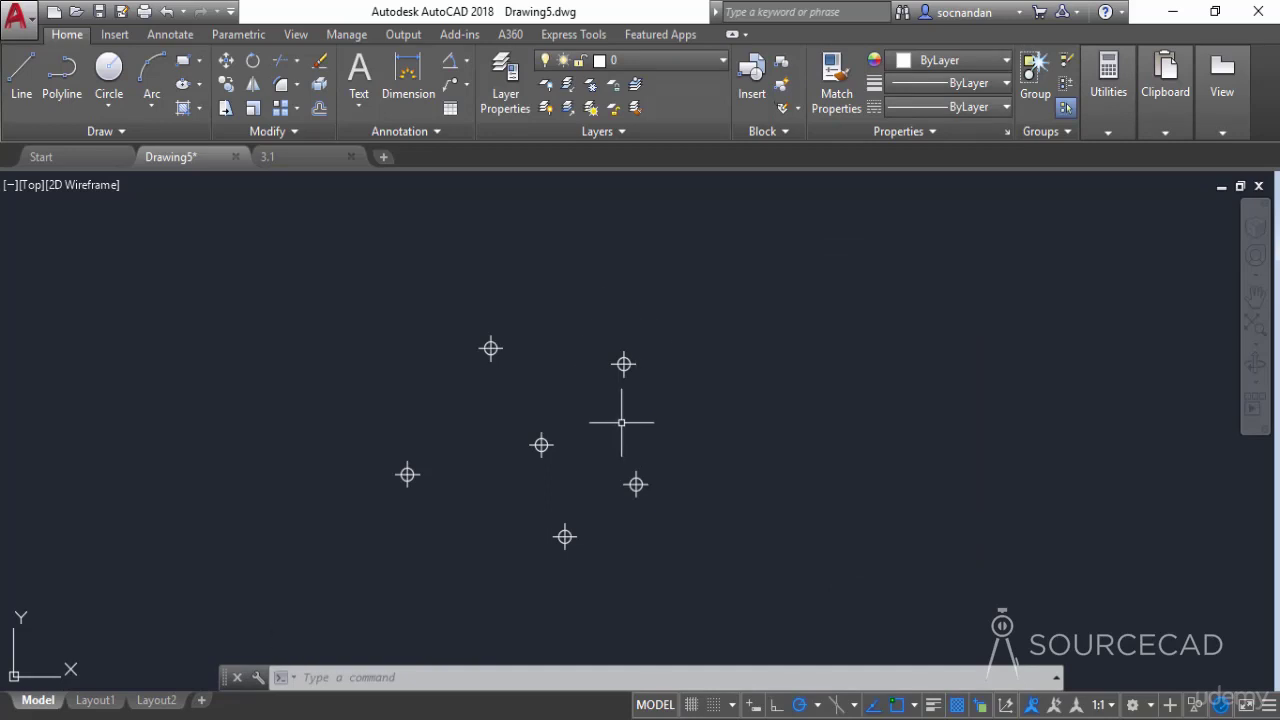
Step: Switch to the 3.1 drawing and draw a rectangular revision cloud around the L1 lamp in the first panel
{"action": "left_click", "coordinate": [325, 159]}
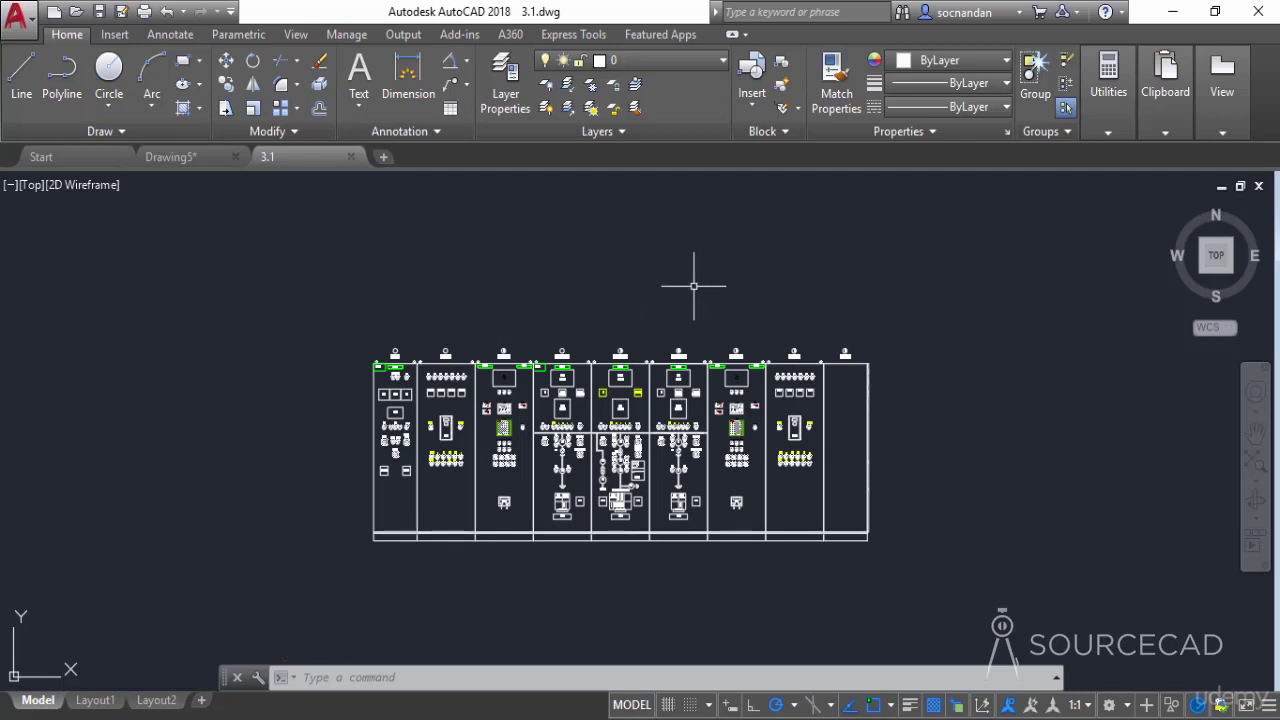
{"action": "left_click", "coordinate": [179, 128]}
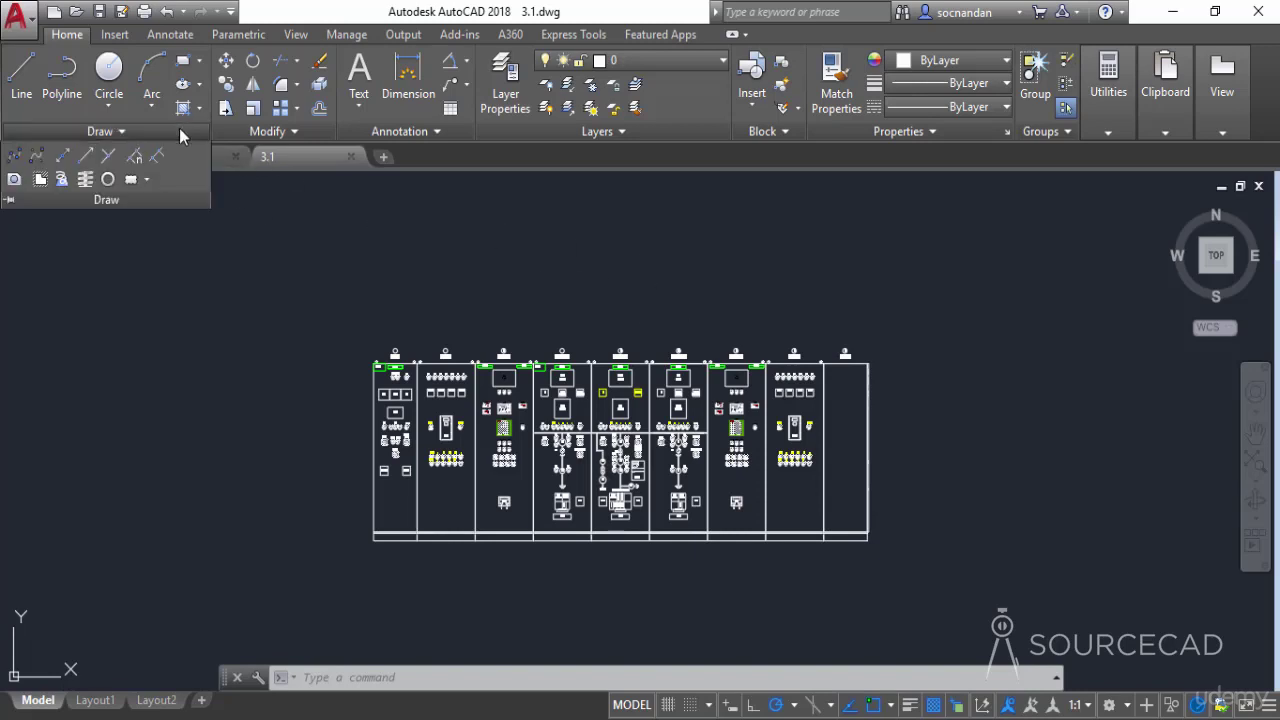
{"action": "left_click", "coordinate": [148, 182]}
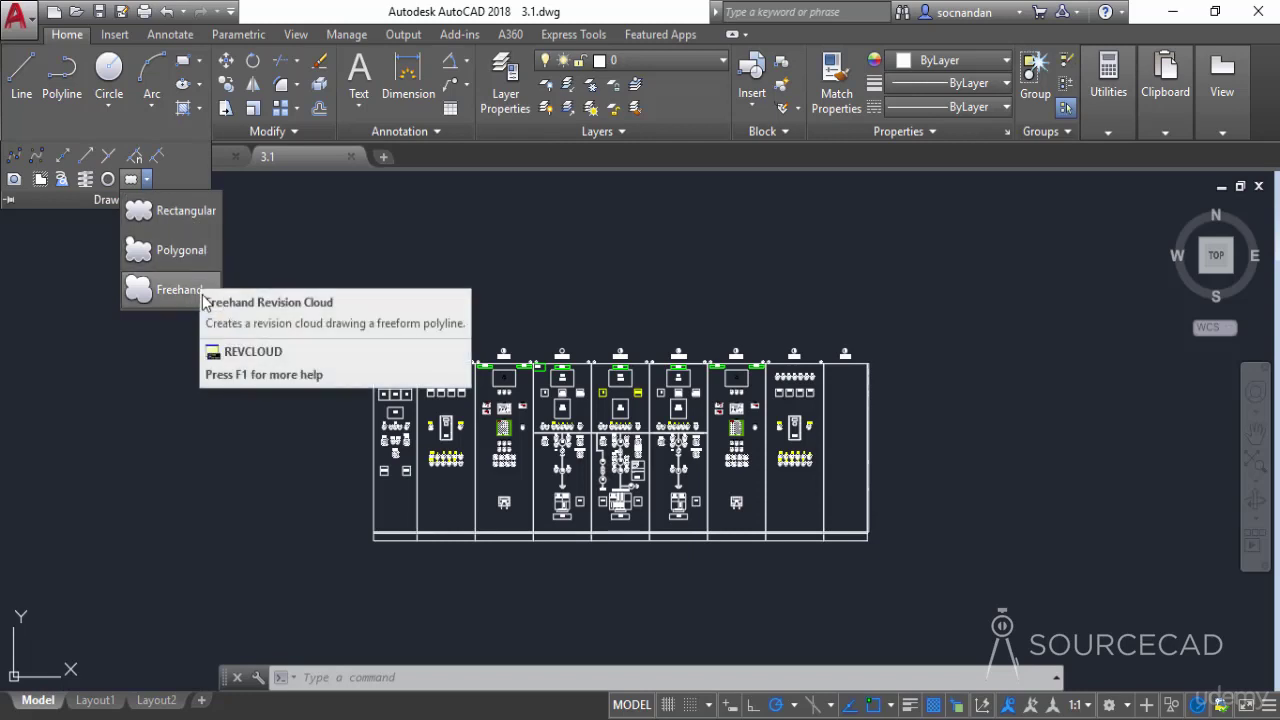
{"action": "left_click", "coordinate": [184, 211]}
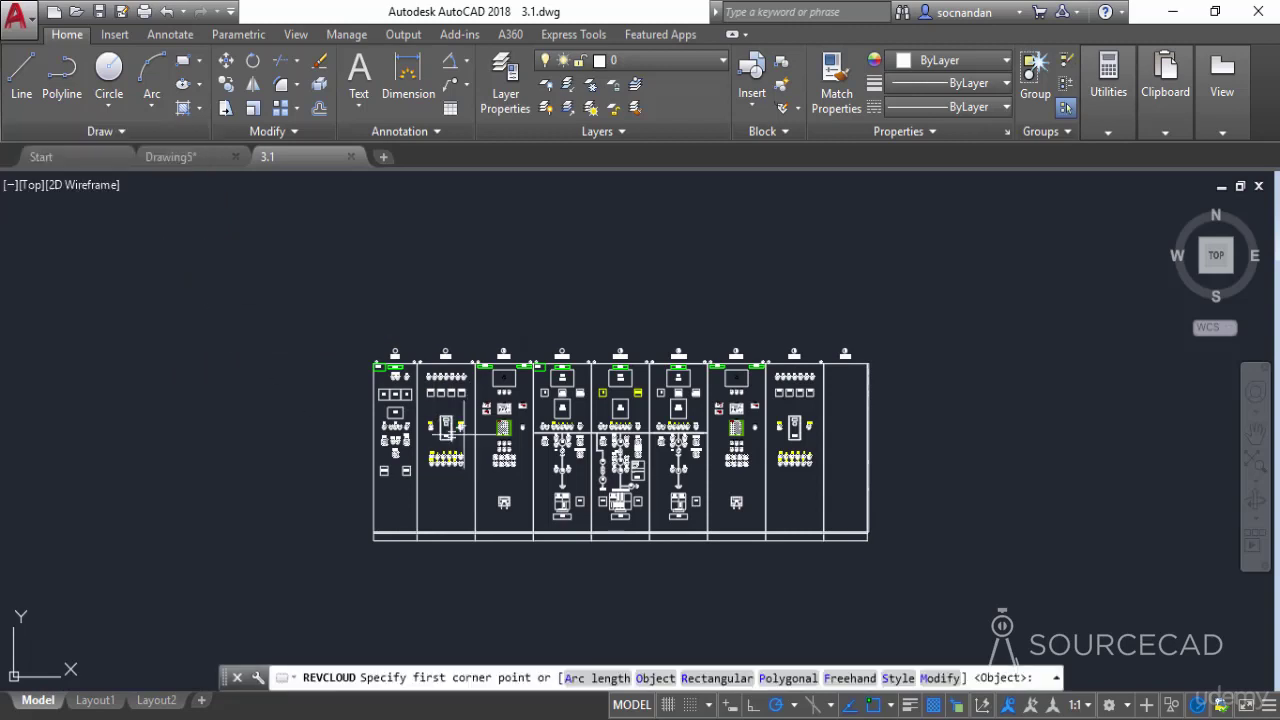
{"action": "scroll", "coordinate": [455, 440], "scroll_direction": "up", "scroll_amount": 6}
{"action": "mouse_move", "coordinate": [472, 465]}
{"action": "middle_mouse_down"}
{"action": "mouse_move", "coordinate": [536, 471]}
{"action": "mouse_move", "coordinate": [627, 439]}
{"action": "middle_mouse_up"}
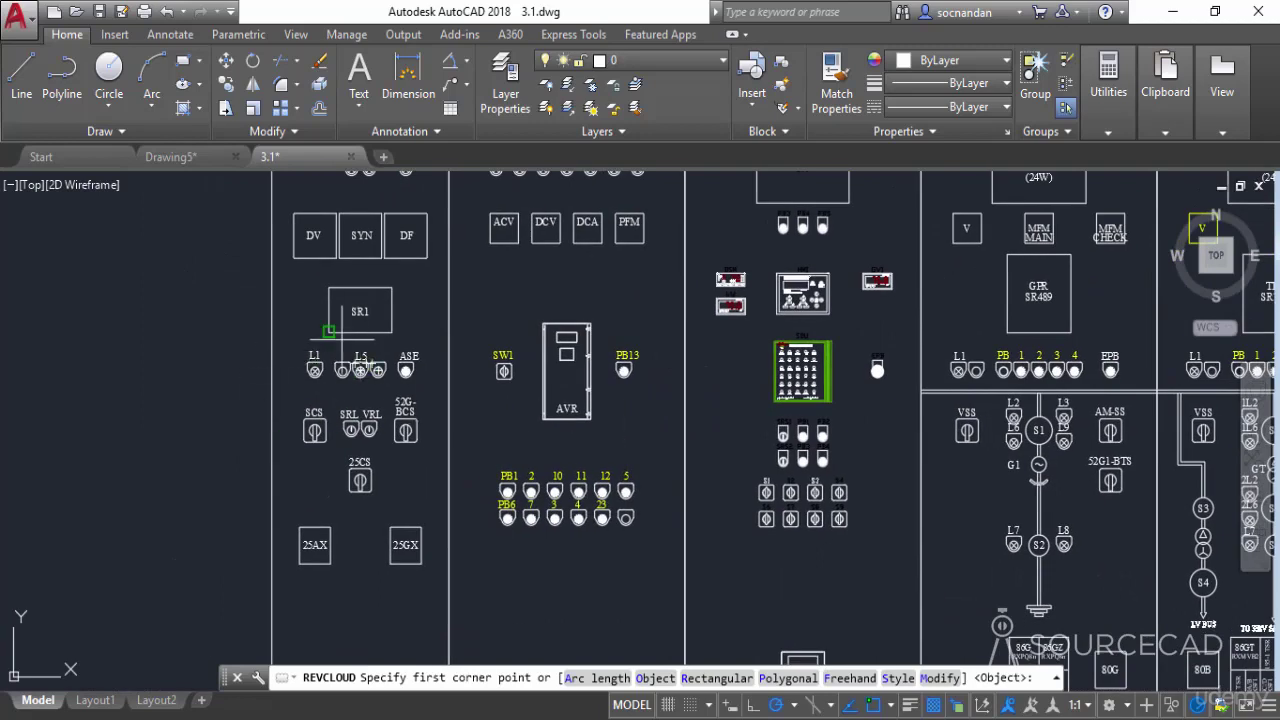
{"action": "middle_click_drag", "start_coordinate": [400, 405], "coordinate": [603, 409]}
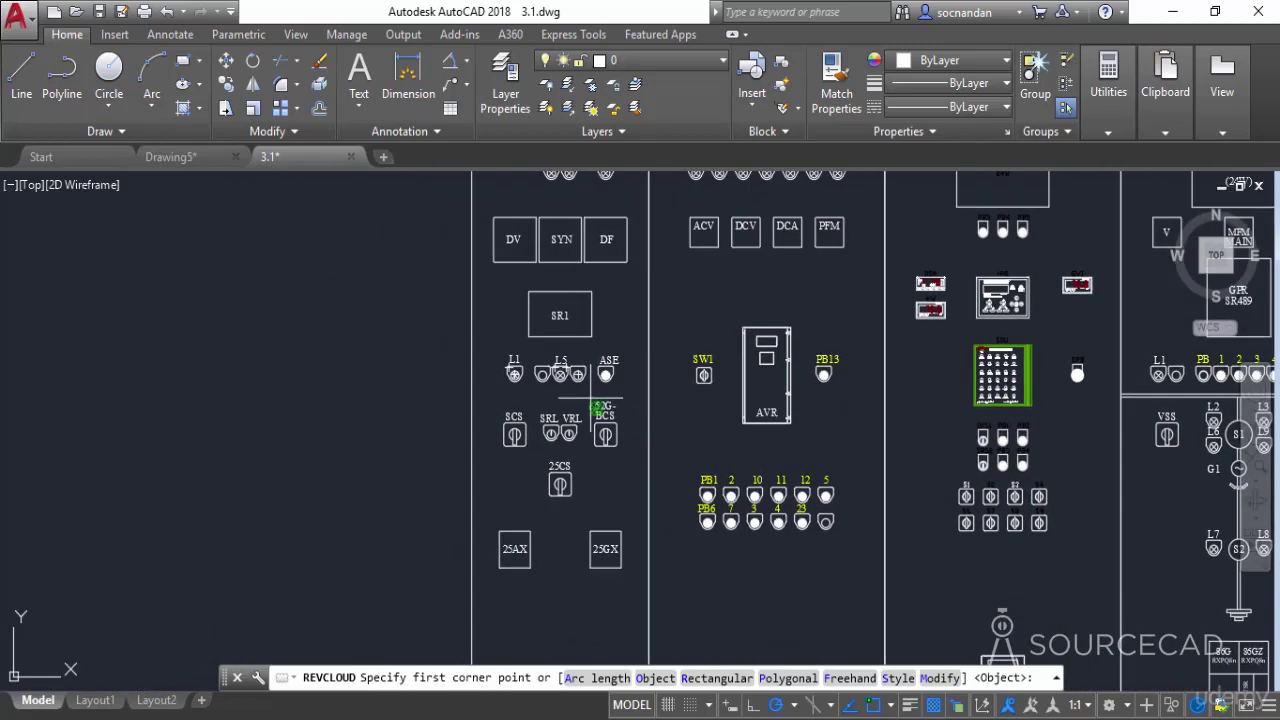
{"action": "left_click", "coordinate": [489, 341]}
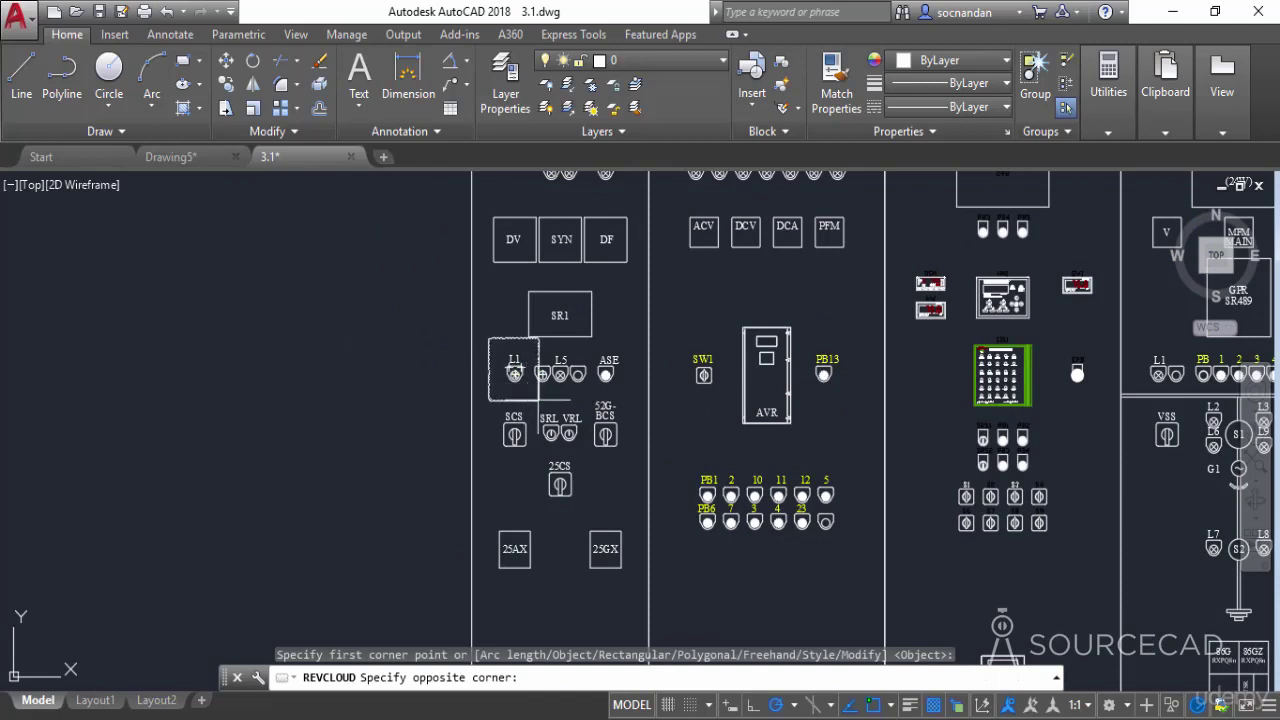
{"action": "left_click", "coordinate": [537, 400]}
{"action": "scroll", "coordinate": [495, 376], "scroll_direction": "up", "scroll_amount": 4}
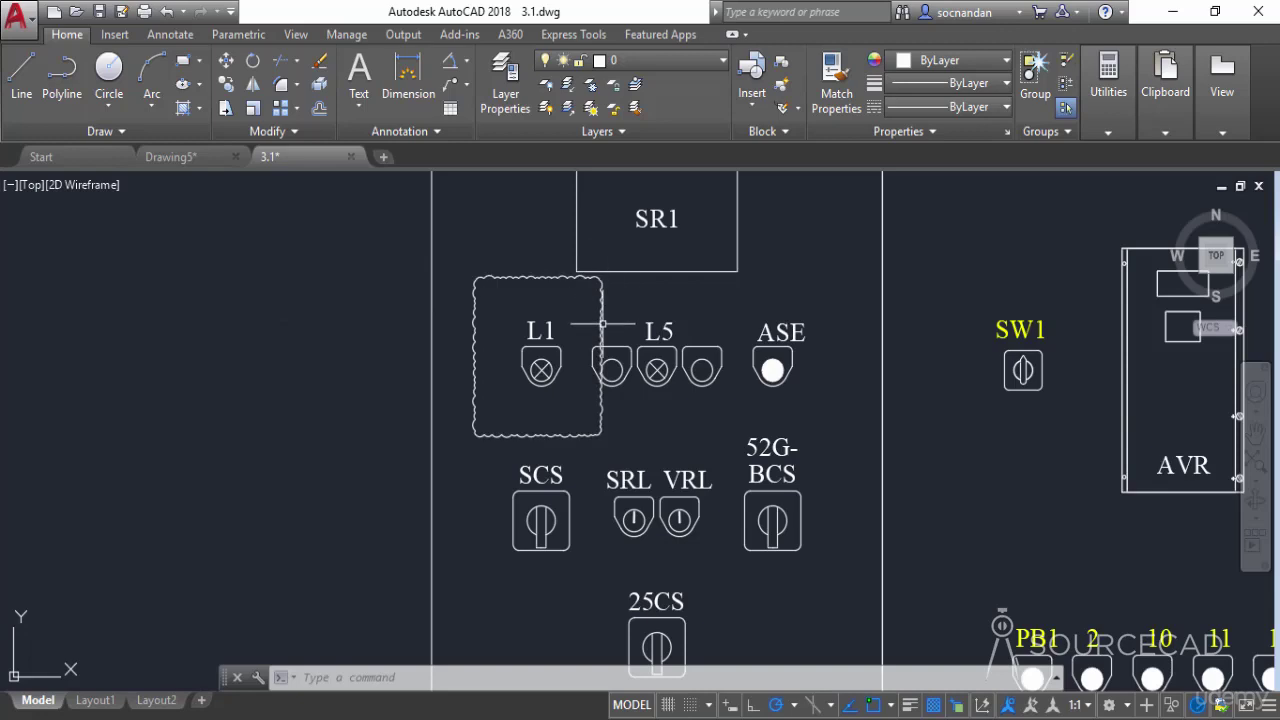
Step: Draw a rectangular revision cloud around the SCS switch using a minimum arc length of 2 and a maximum of 5
{"action": "scroll", "coordinate": [571, 411], "scroll_direction": "down", "scroll_amount": 2}
{"action": "mouse_move", "coordinate": [571, 411]}
{"action": "middle_mouse_down"}
{"action": "mouse_move", "coordinate": [543, 371]}
{"action": "mouse_move", "coordinate": [492, 340]}
{"action": "middle_mouse_up"}
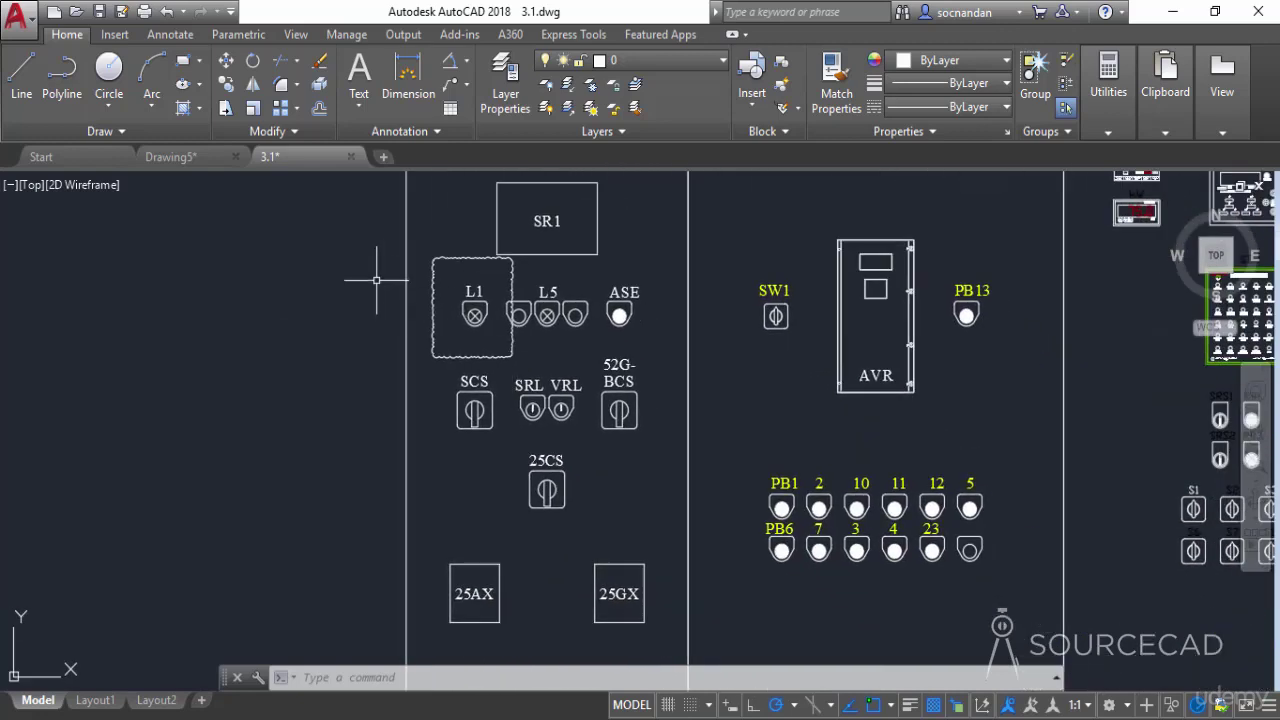
{"action": "left_click", "coordinate": [143, 131]}
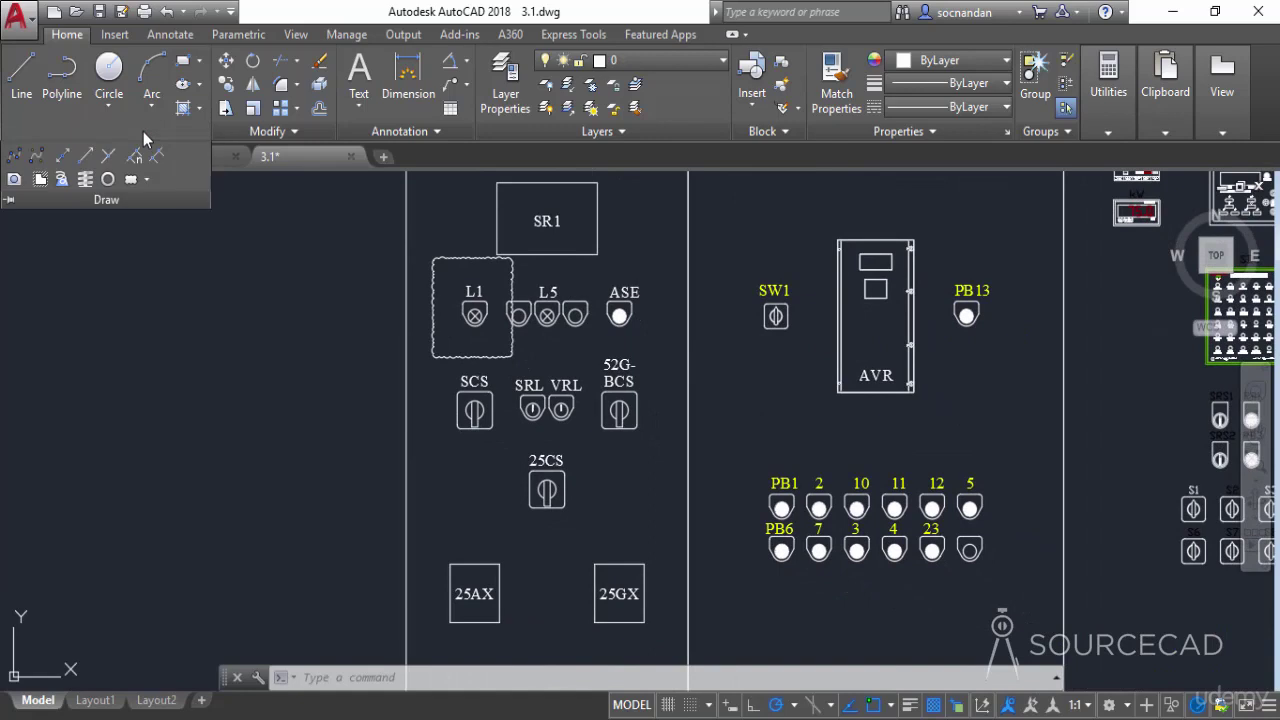
{"action": "left_click", "coordinate": [134, 183]}
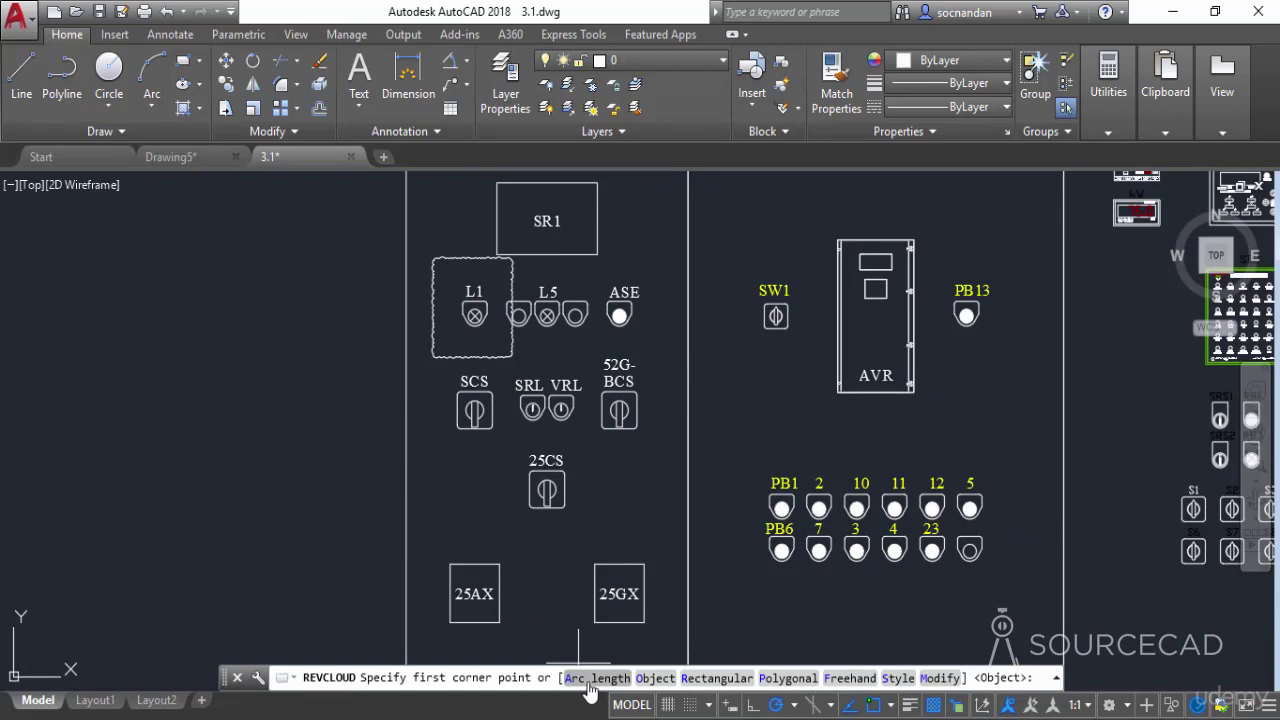
{"action": "left_click", "coordinate": [592, 678]}
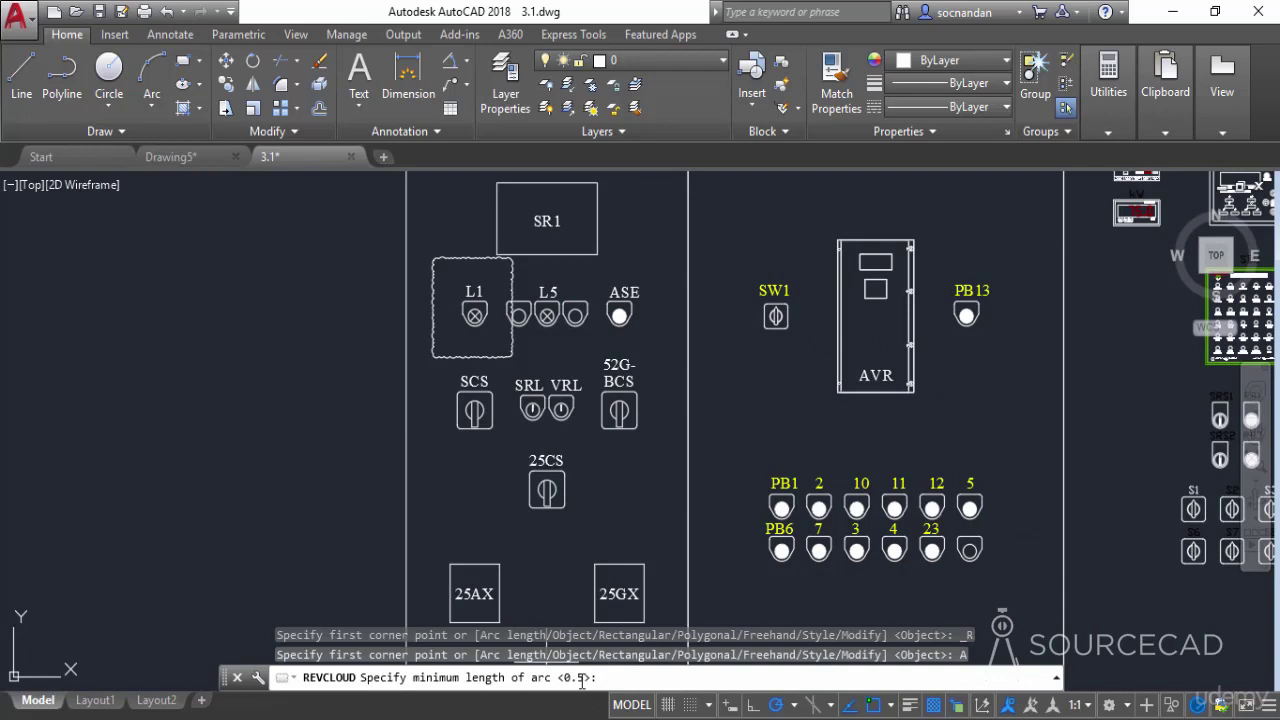
{"action": "type", "text": "2"}
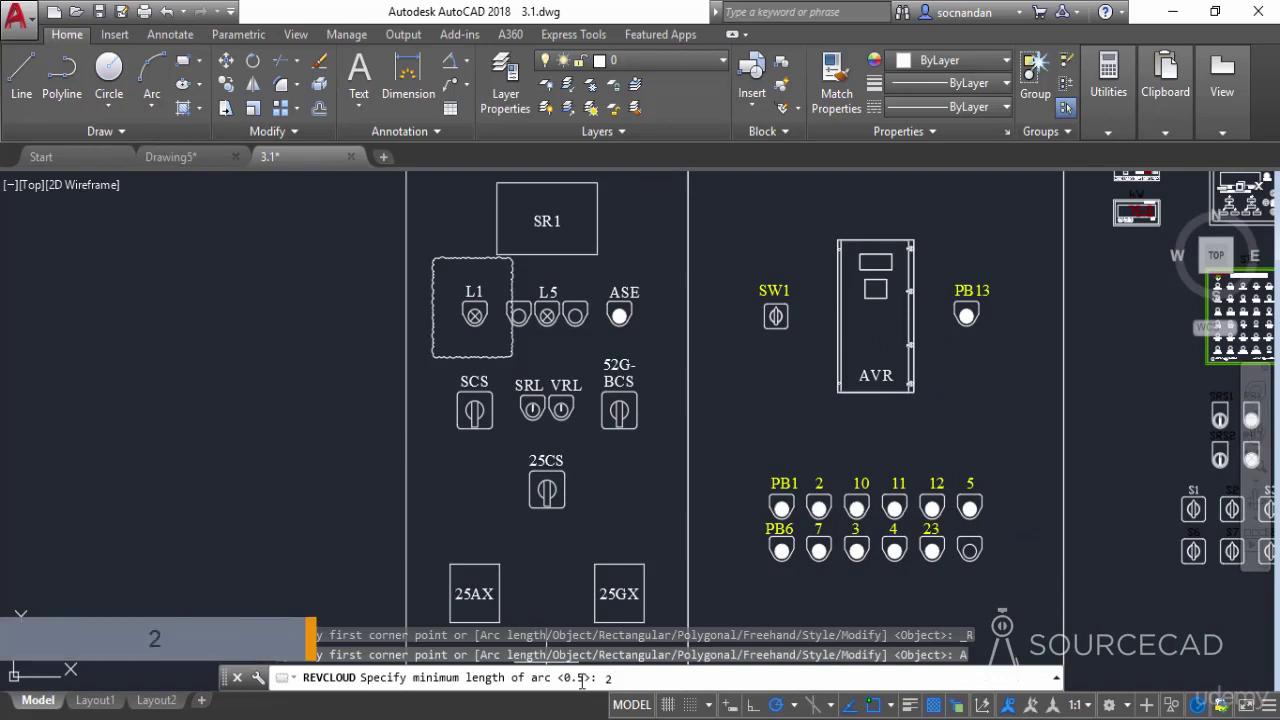
{"action": "key", "text": "Return"}
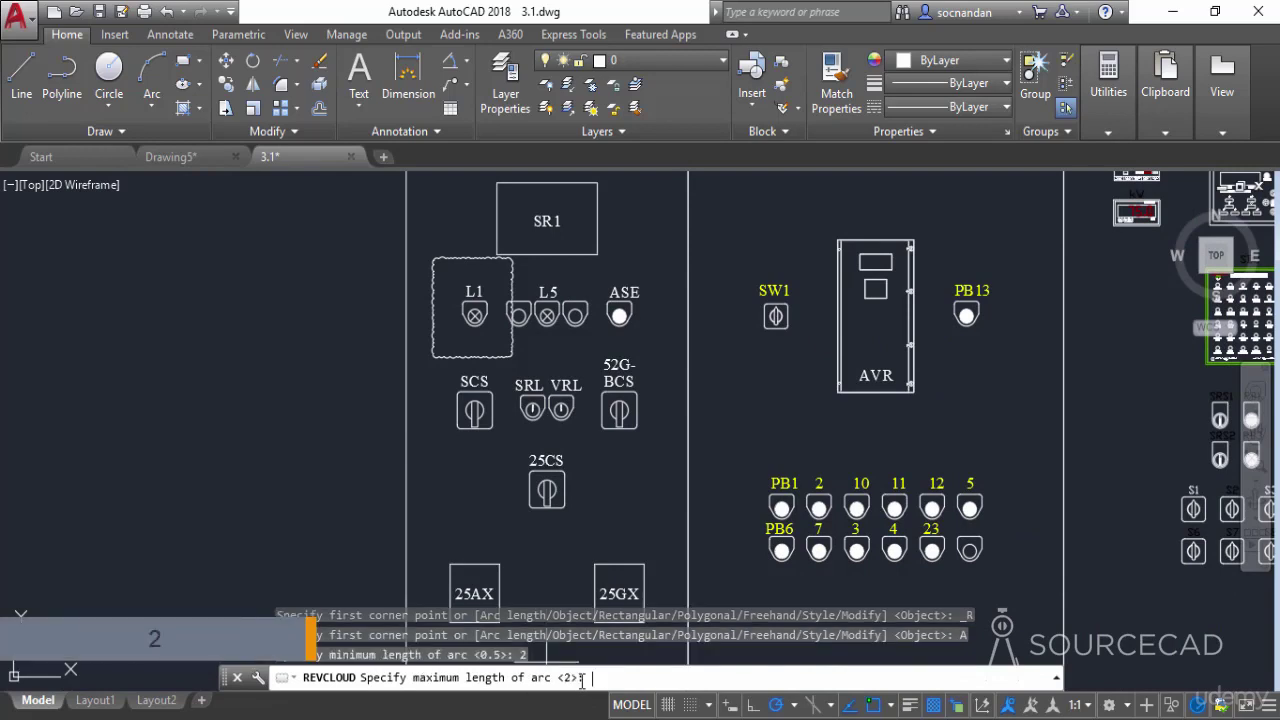
{"action": "type", "text": "6"}
{"action": "key", "text": "Return"}
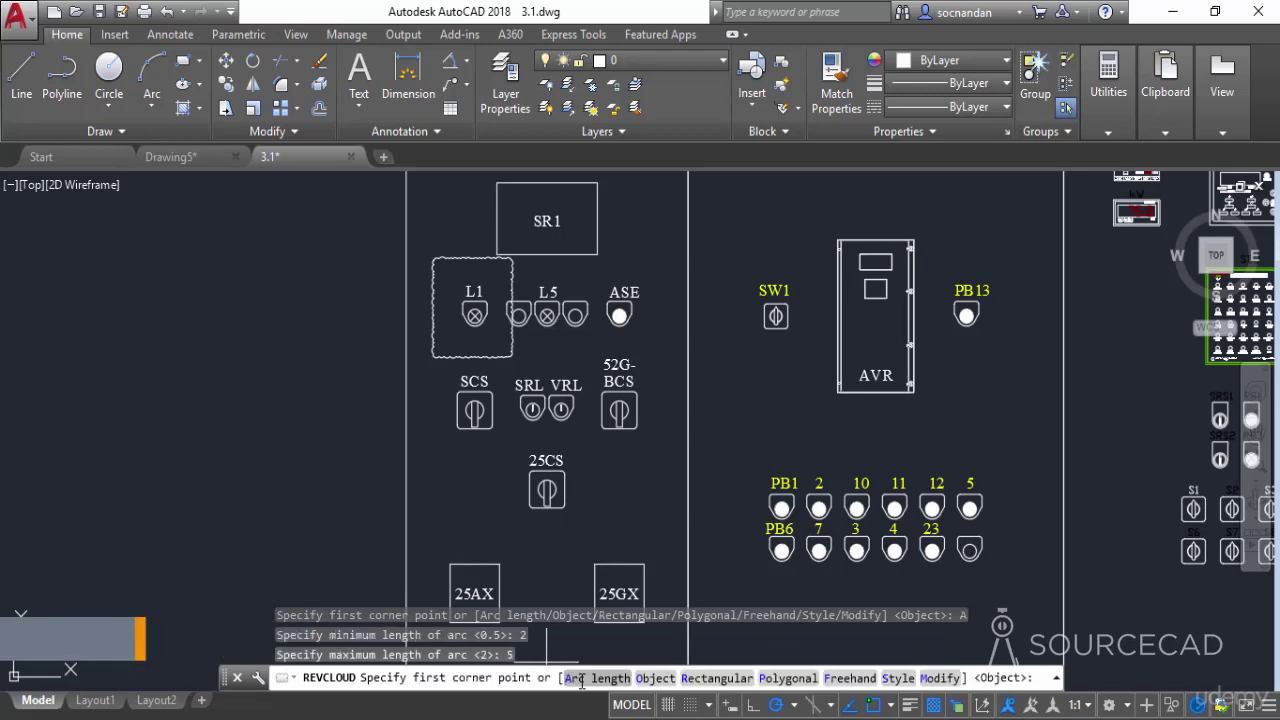
{"action": "scroll", "coordinate": [437, 401], "scroll_direction": "up", "scroll_amount": 2}
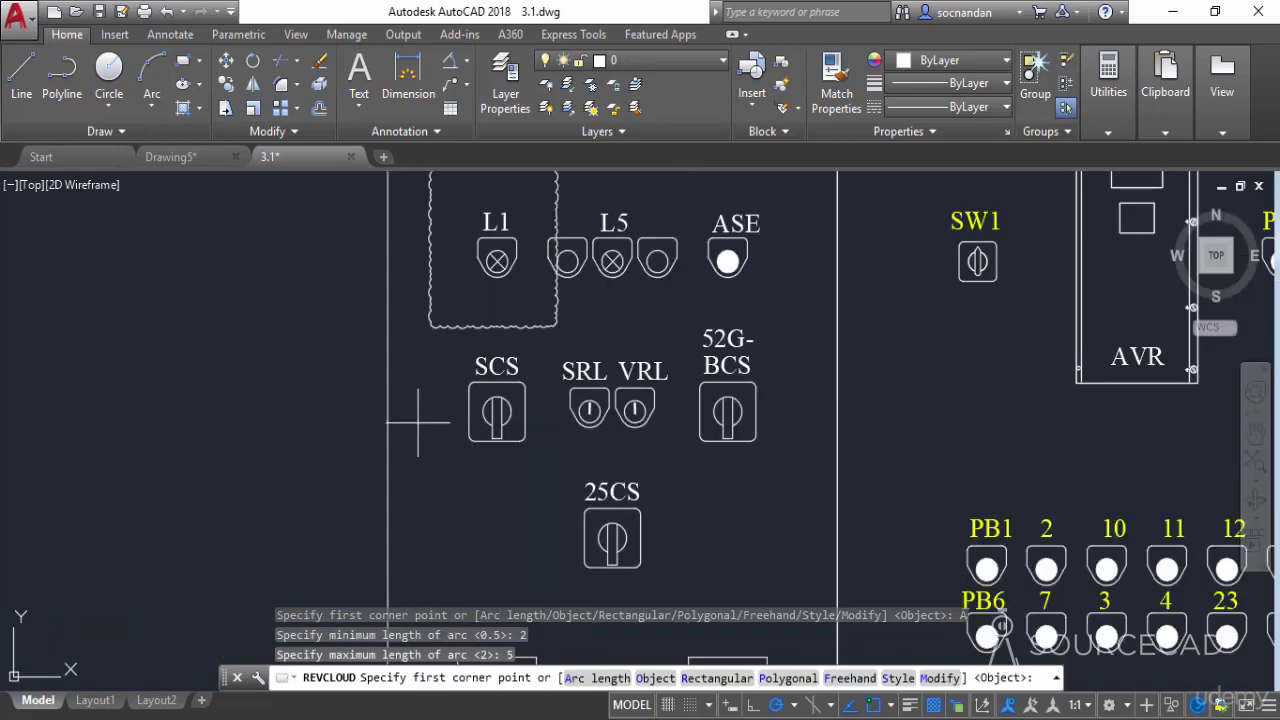
{"action": "left_click", "coordinate": [445, 348]}
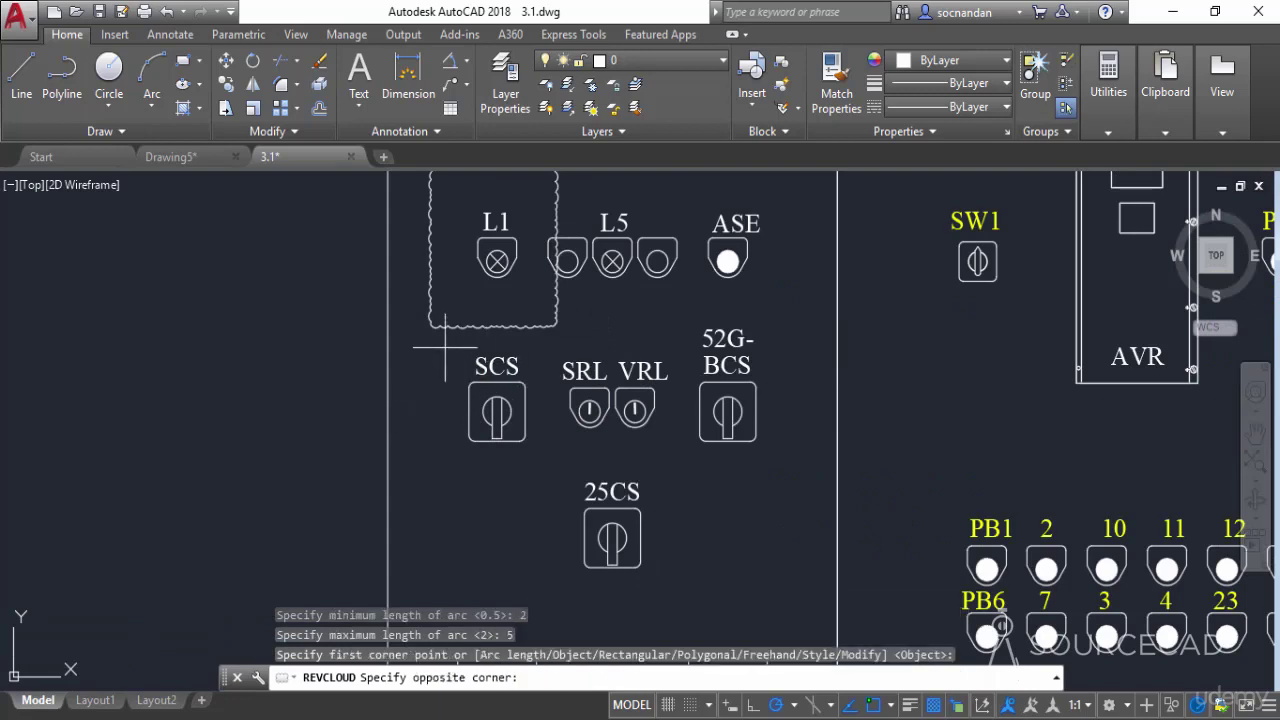
{"action": "left_click", "coordinate": [553, 497]}
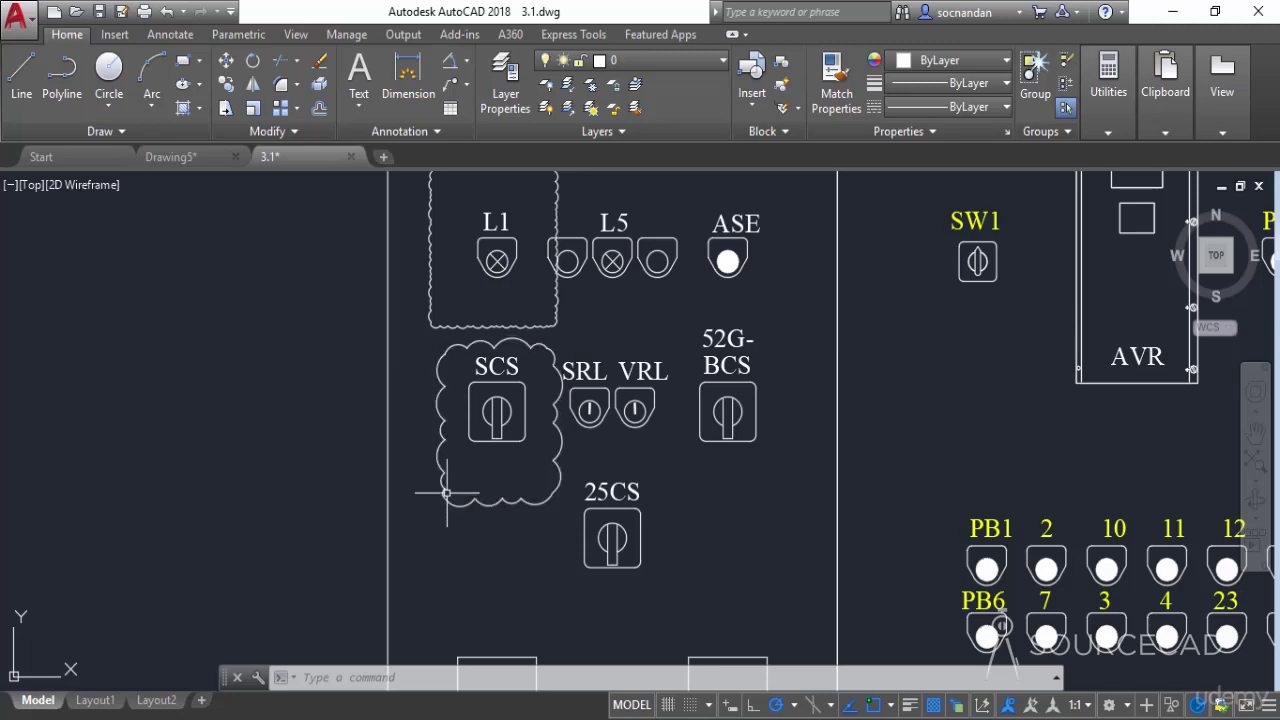
Step: Erase both revision clouds around the L1 lamp and the SCS switch
{"action": "left_click", "coordinate": [451, 368]}
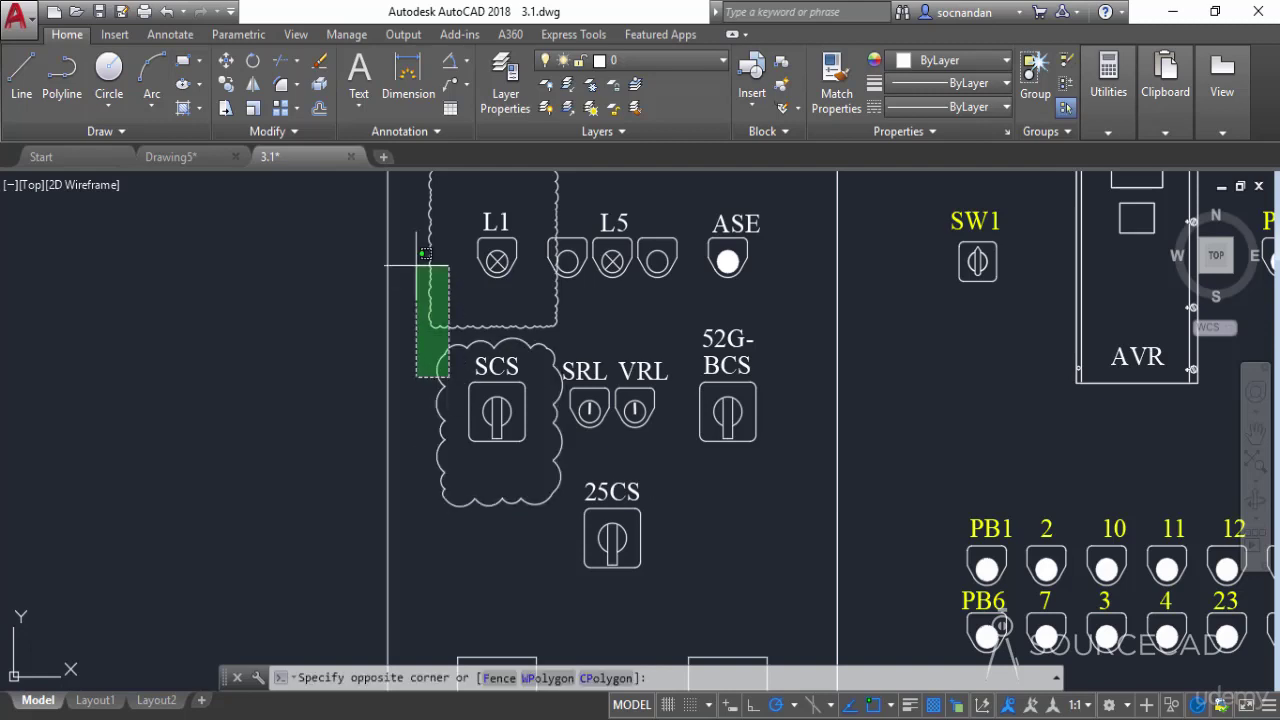
{"action": "left_click", "coordinate": [423, 262]}
{"action": "right_click", "coordinate": [420, 264]}
{"action": "left_click", "coordinate": [461, 364]}
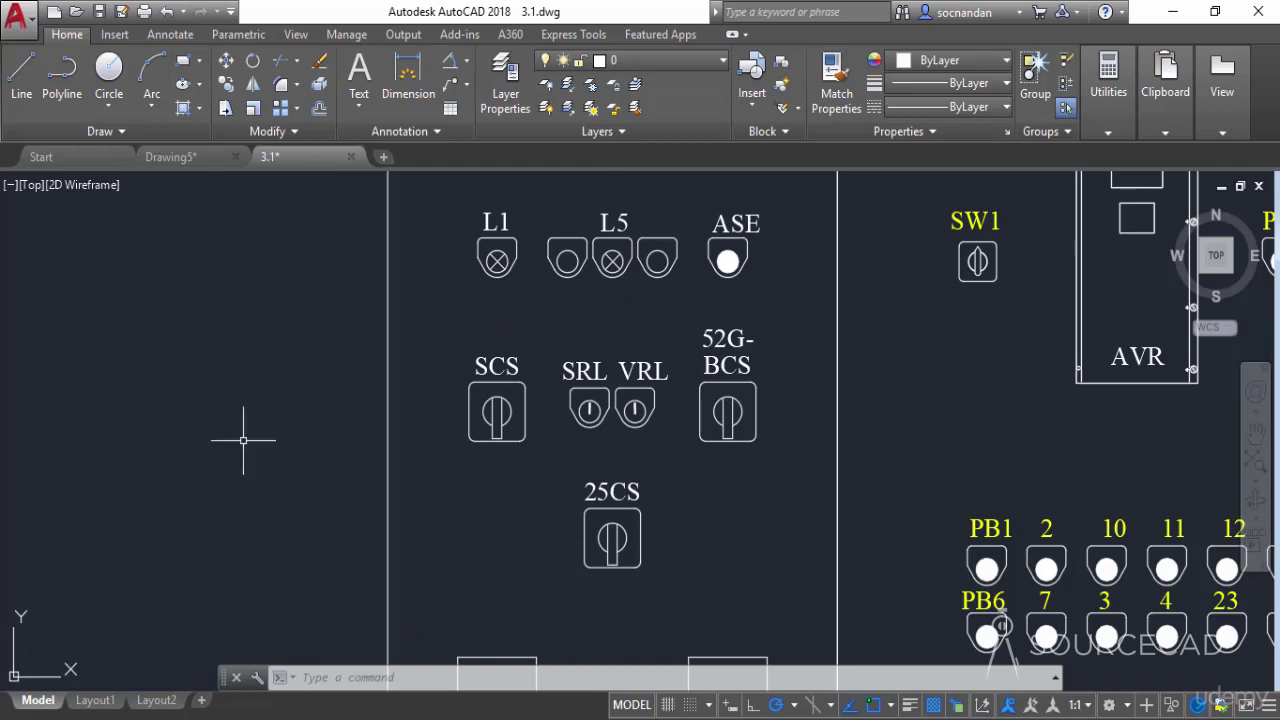
Step: Draw one polygonal revision cloud enclosing both the SCS and 25CS switches in the first panel
{"action": "left_click", "coordinate": [124, 131]}
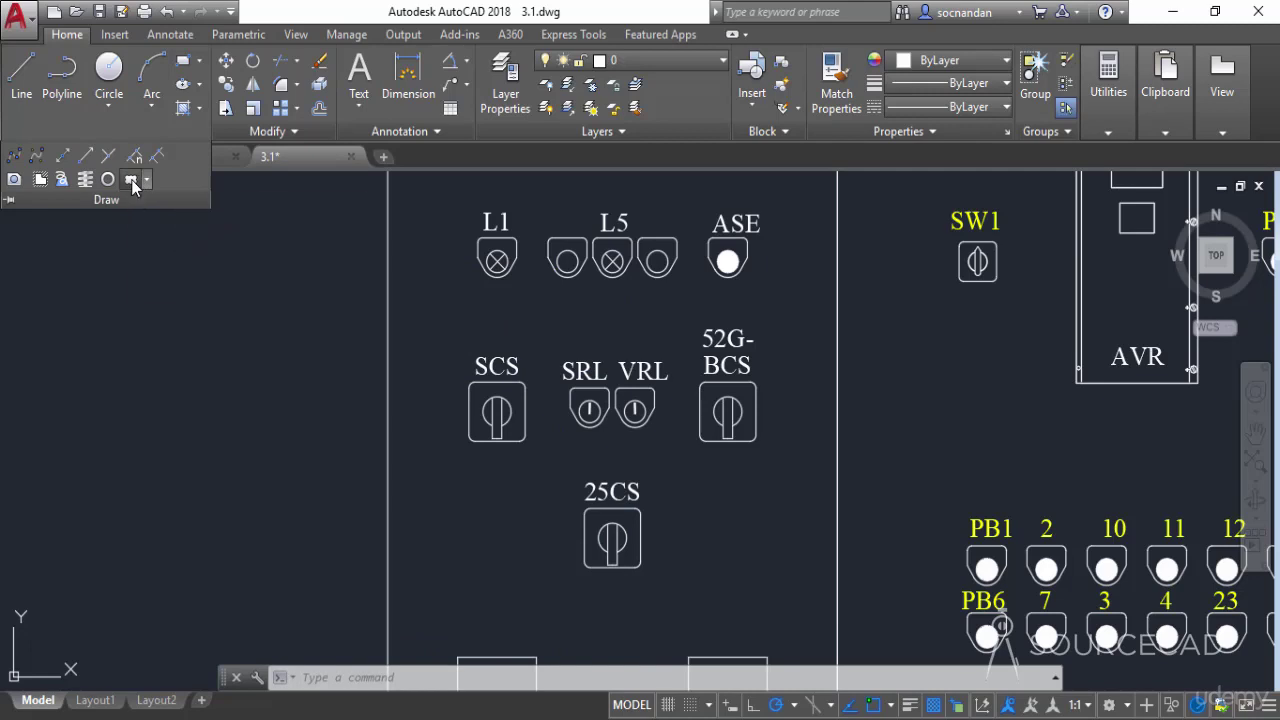
{"action": "left_click", "coordinate": [132, 180]}
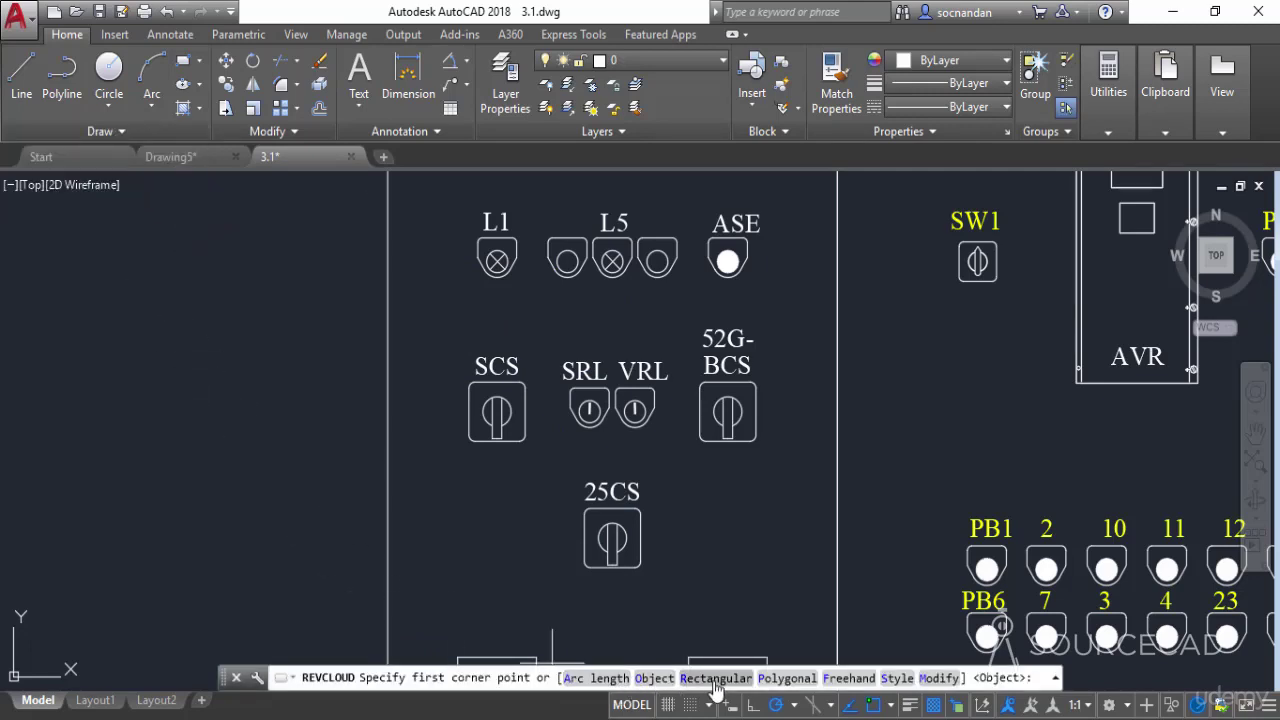
{"action": "left_click", "coordinate": [786, 679]}
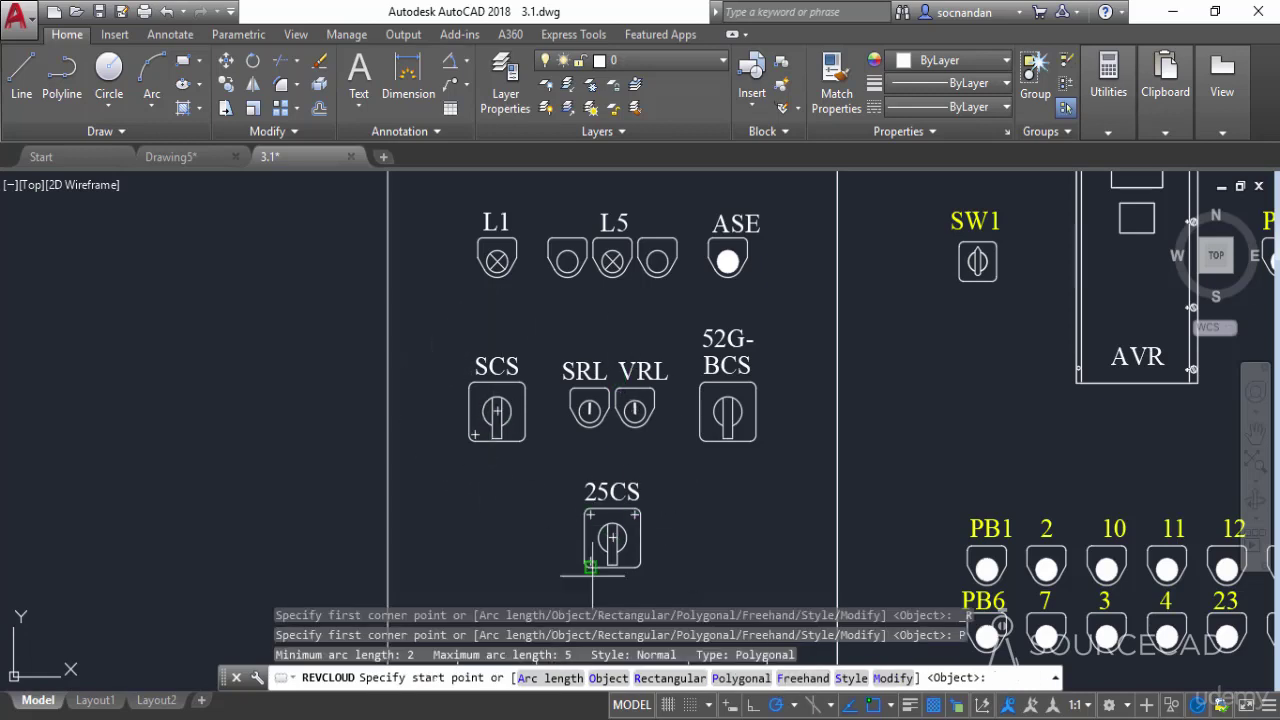
{"action": "middle_click_drag", "start_coordinate": [533, 527], "coordinate": [561, 465]}
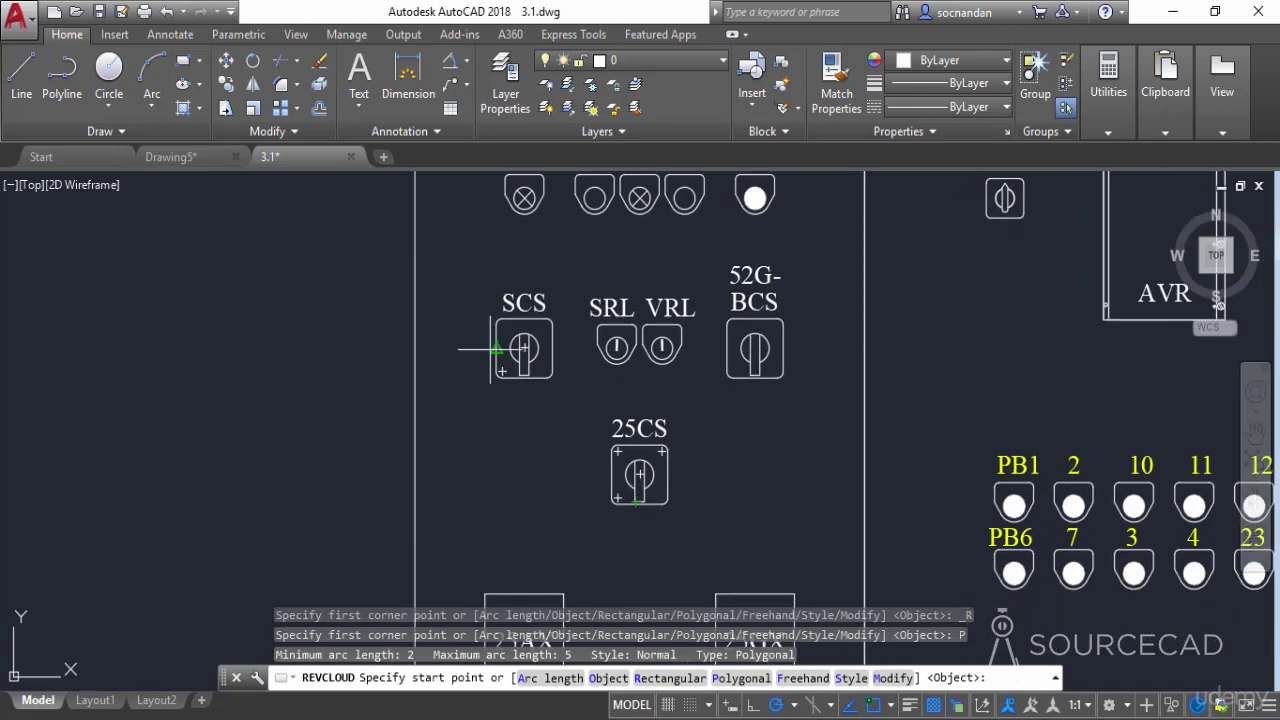
{"action": "left_click", "coordinate": [462, 280]}
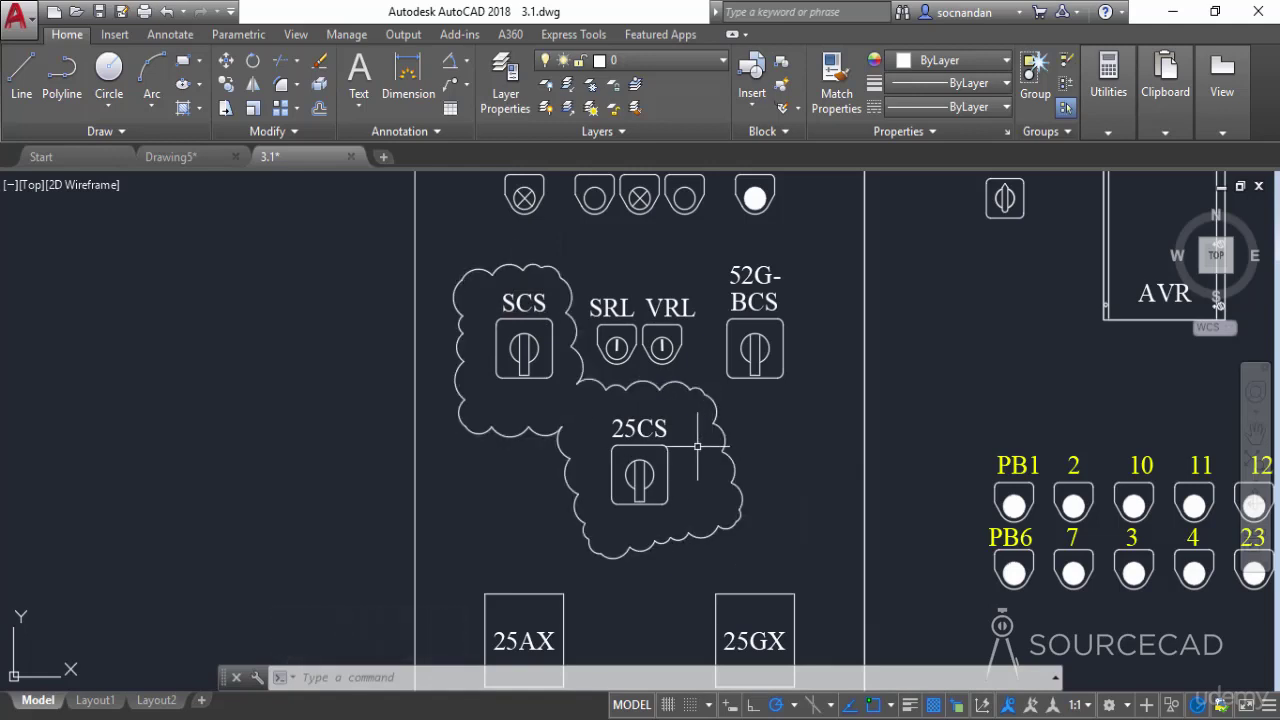
Step: Draw a freehand revision cloud around the 25AX box, extending into the empty area below it
{"action": "key", "text": "Return"}
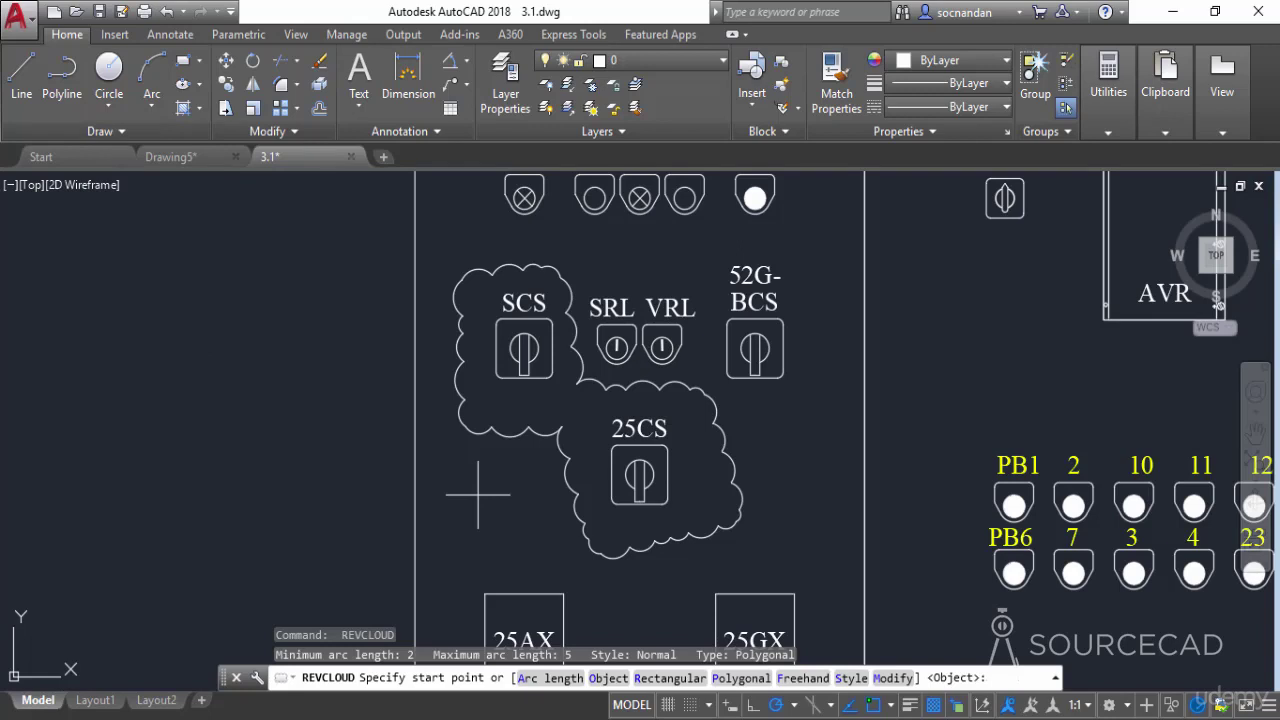
{"action": "left_click", "coordinate": [806, 679]}
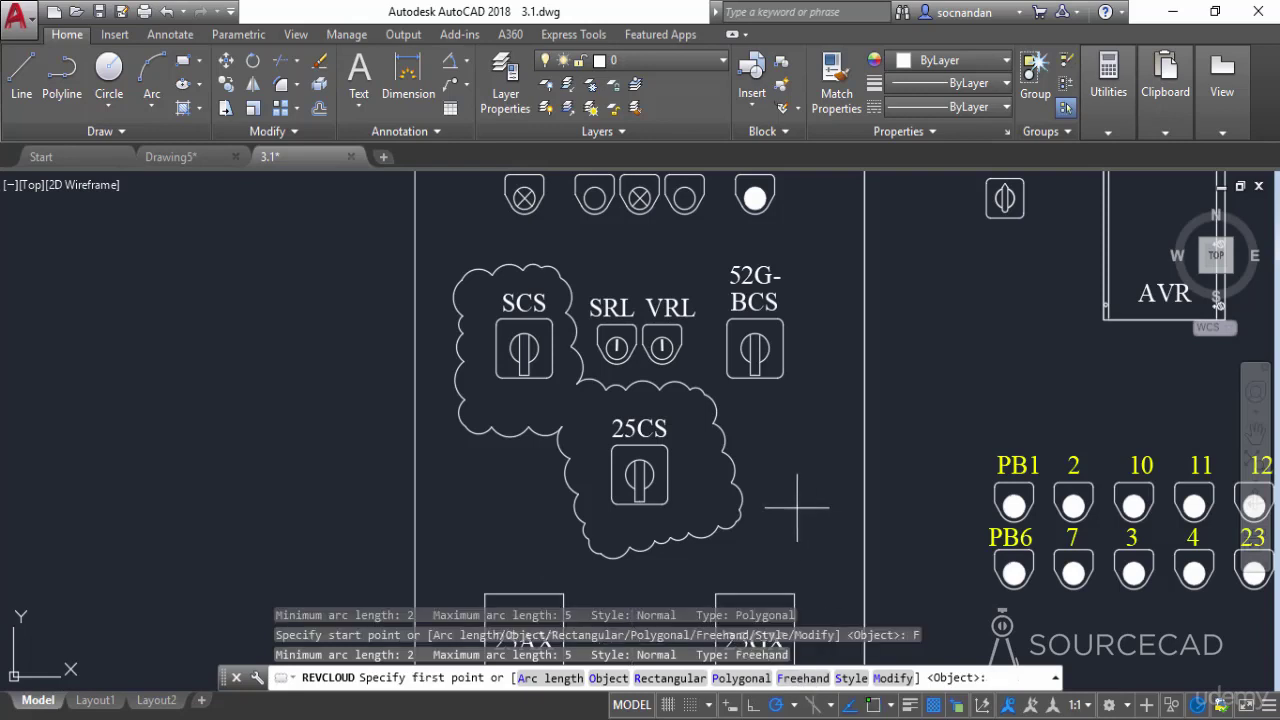
{"action": "scroll", "coordinate": [796, 508], "scroll_direction": "down", "scroll_amount": 2}
{"action": "middle_click_drag", "start_coordinate": [744, 369], "coordinate": [641, 204]}
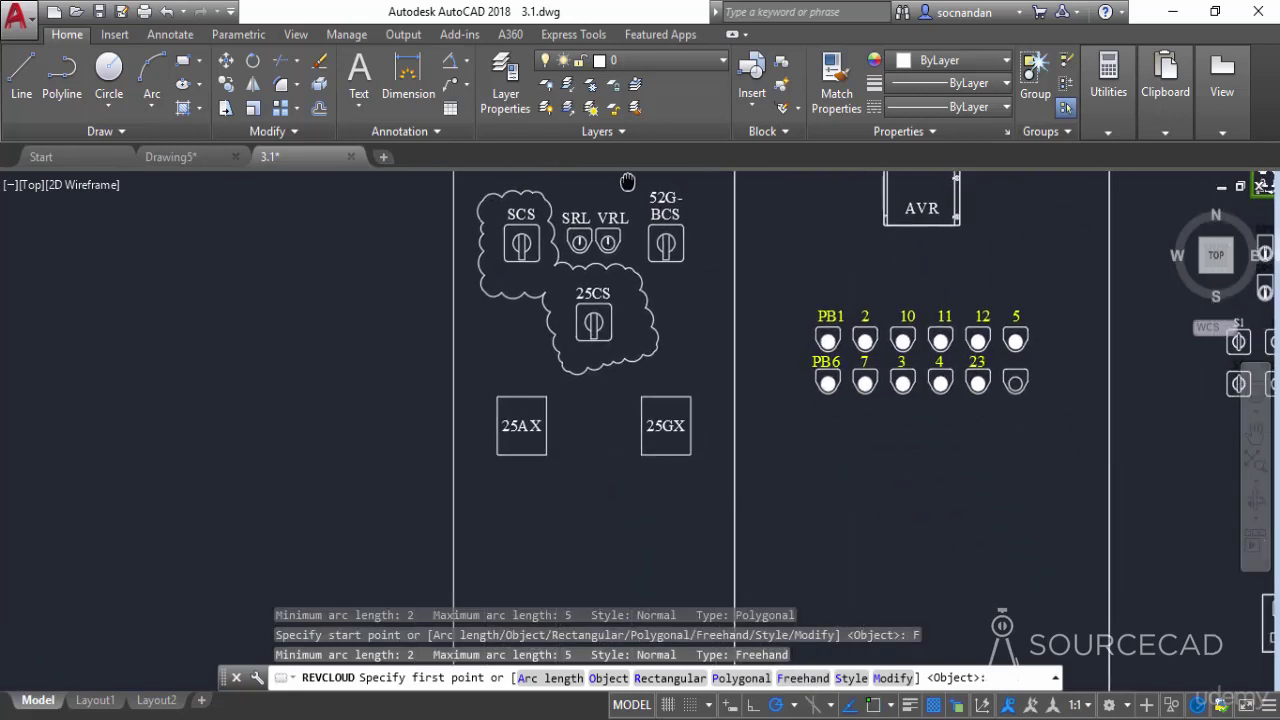
{"action": "left_click", "coordinate": [480, 380]}
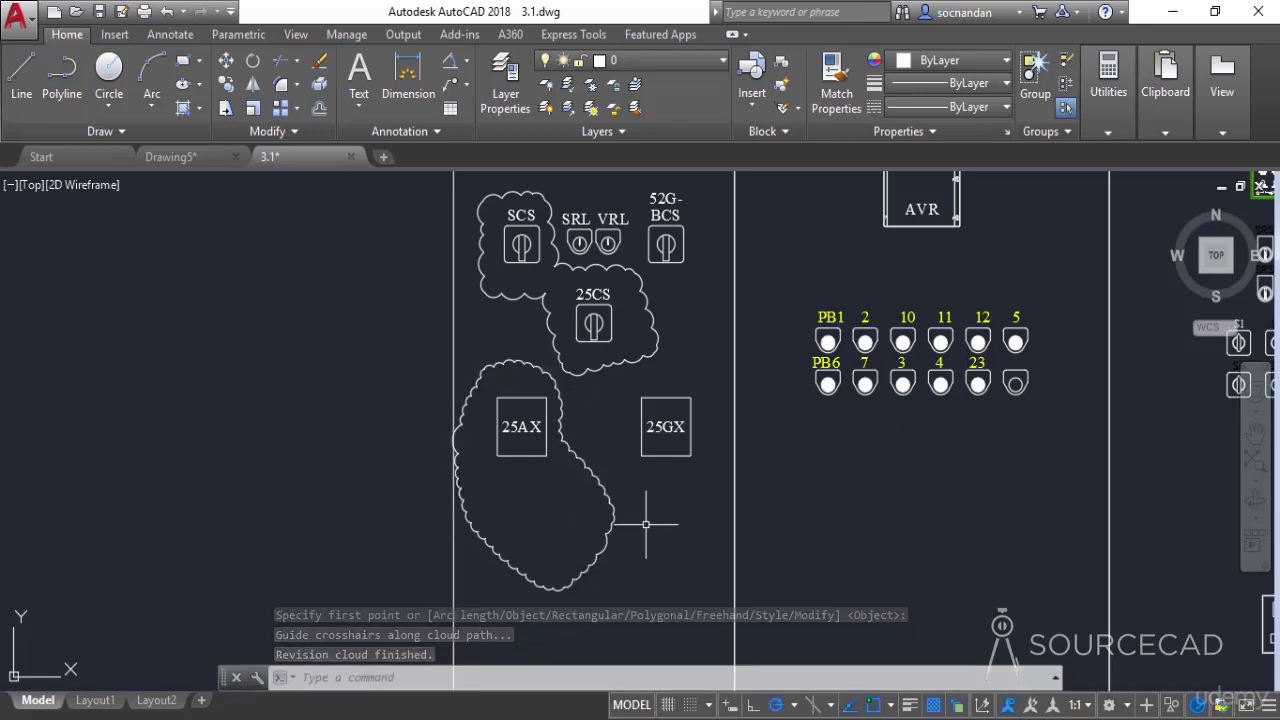
Step: Draw a freehand revision cloud in Calligraphy arc style around the PB1 and PB6 push buttons
{"action": "middle_click_drag", "start_coordinate": [646, 524], "coordinate": [568, 527]}
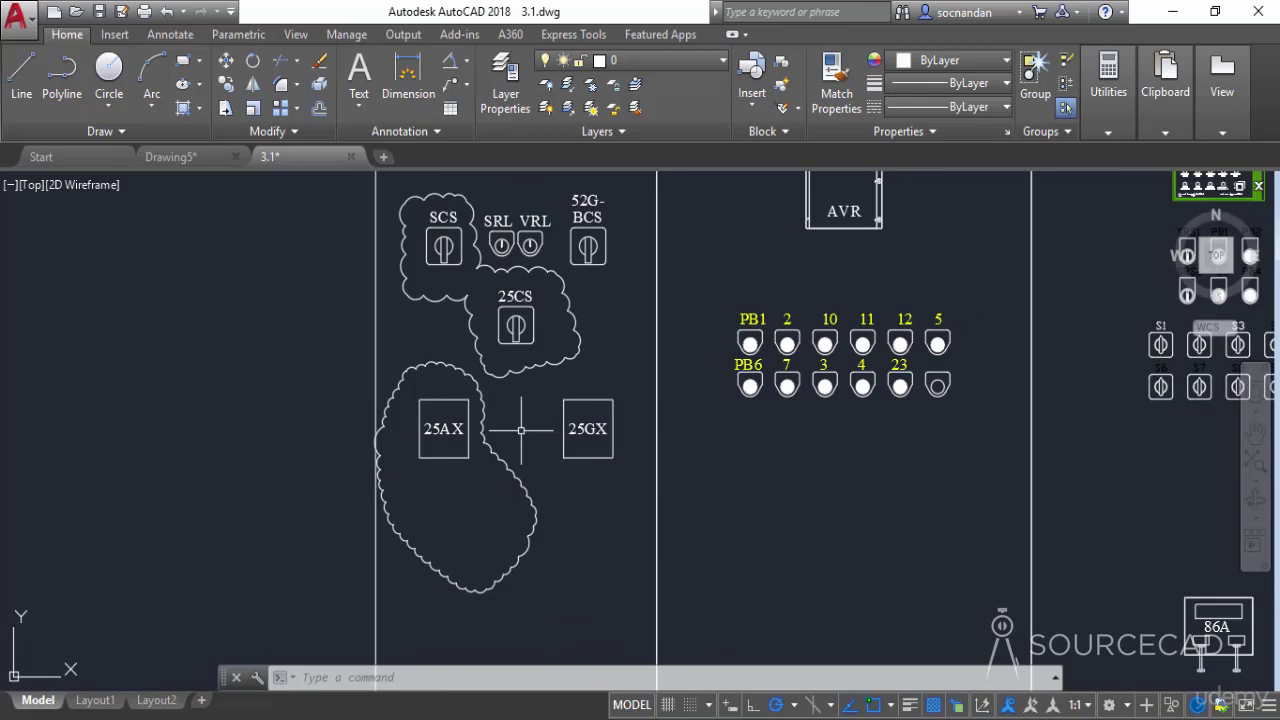
{"action": "key", "text": "Return"}
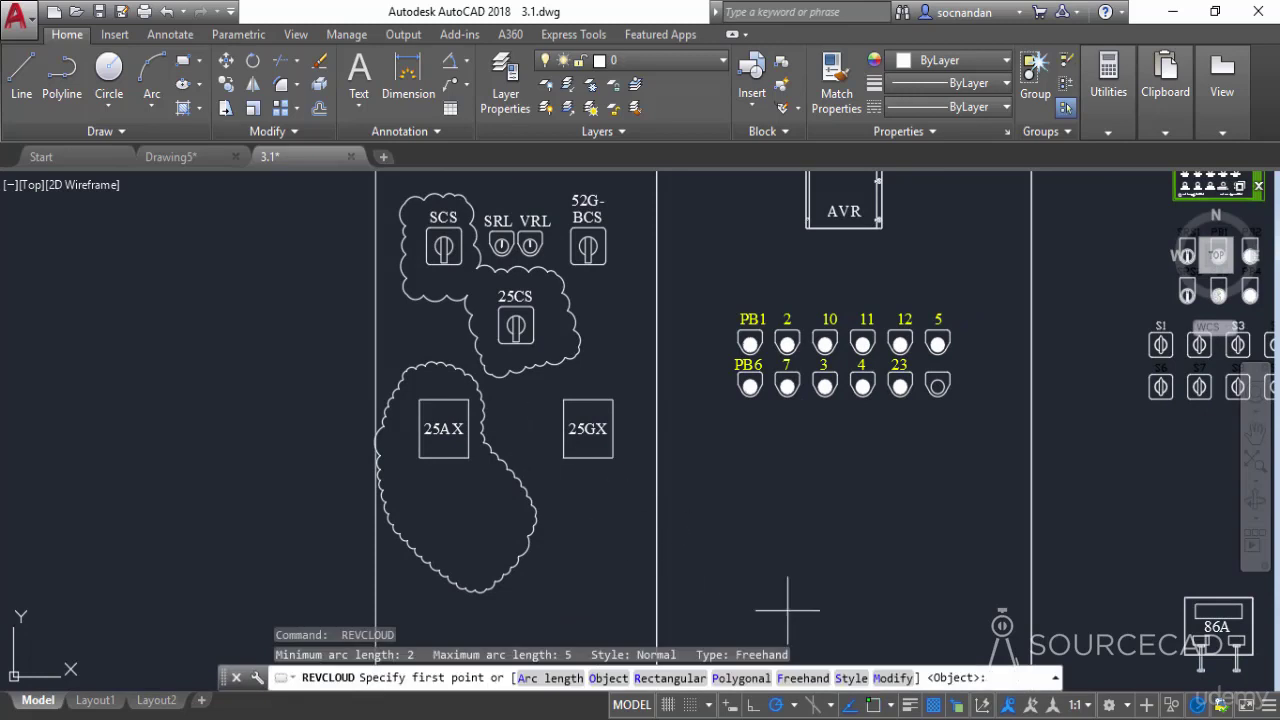
{"action": "left_click", "coordinate": [851, 678]}
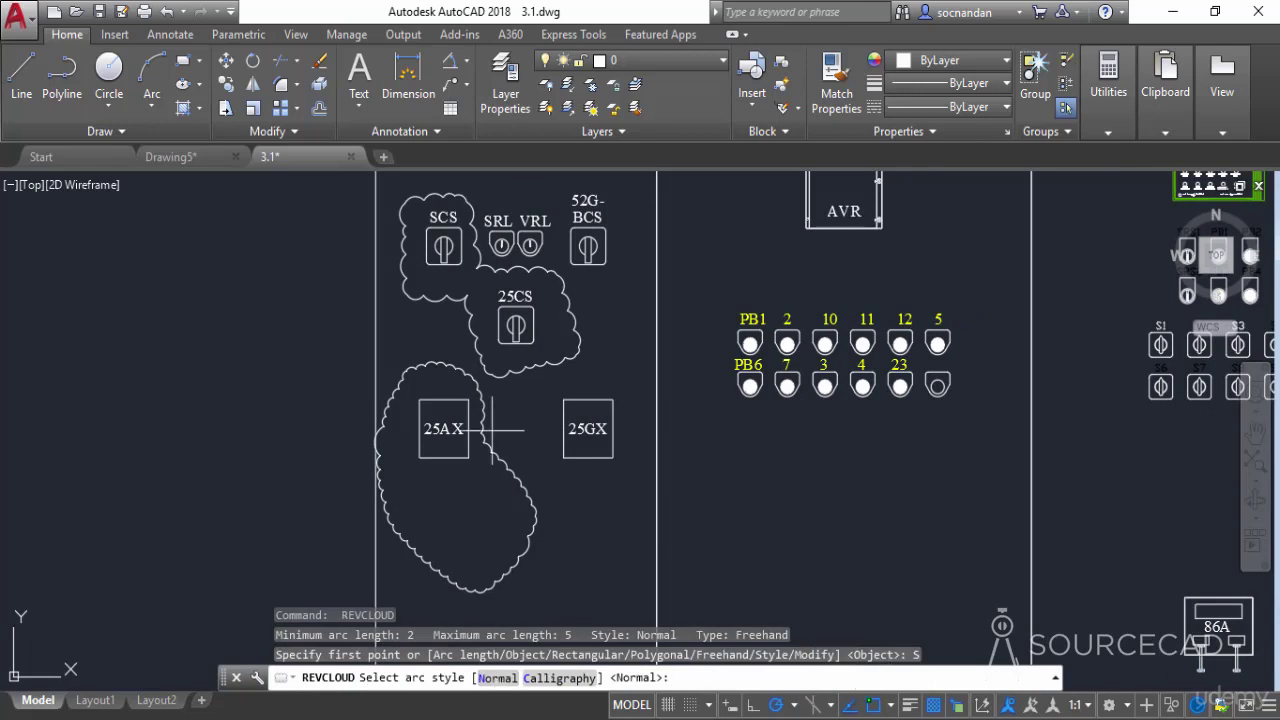
{"action": "left_click", "coordinate": [561, 678]}
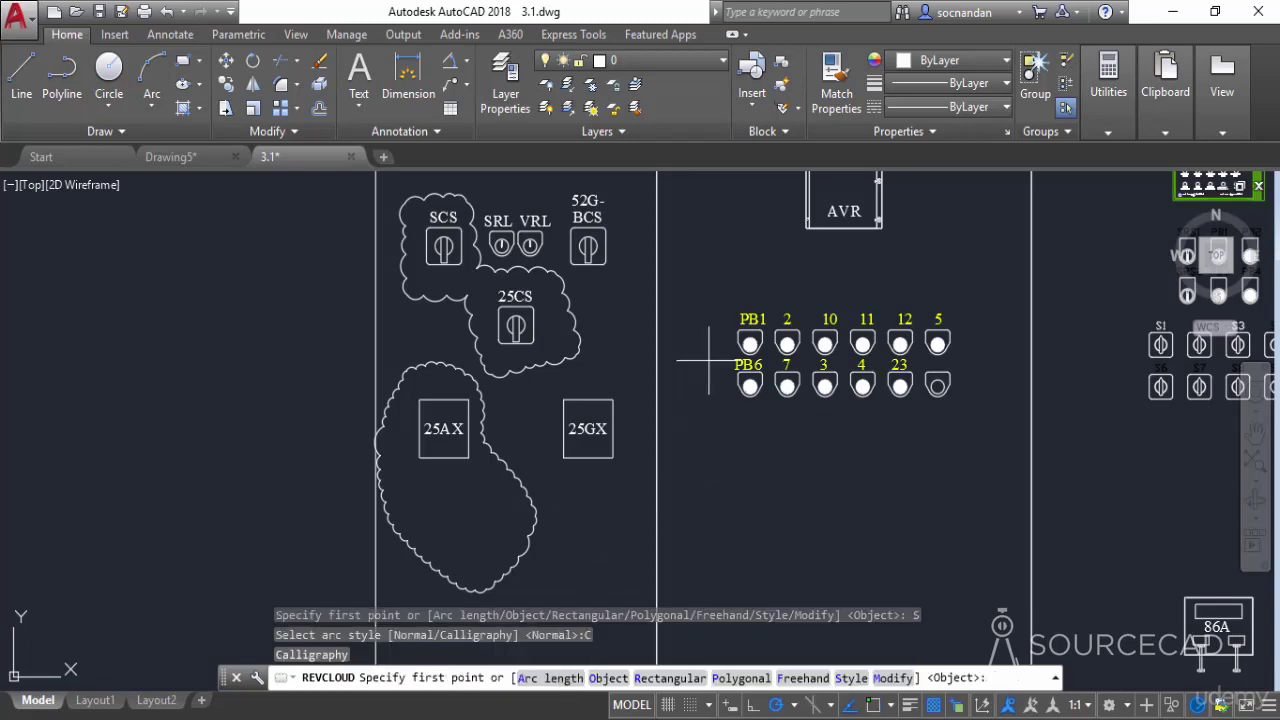
{"action": "left_click", "coordinate": [715, 300]}
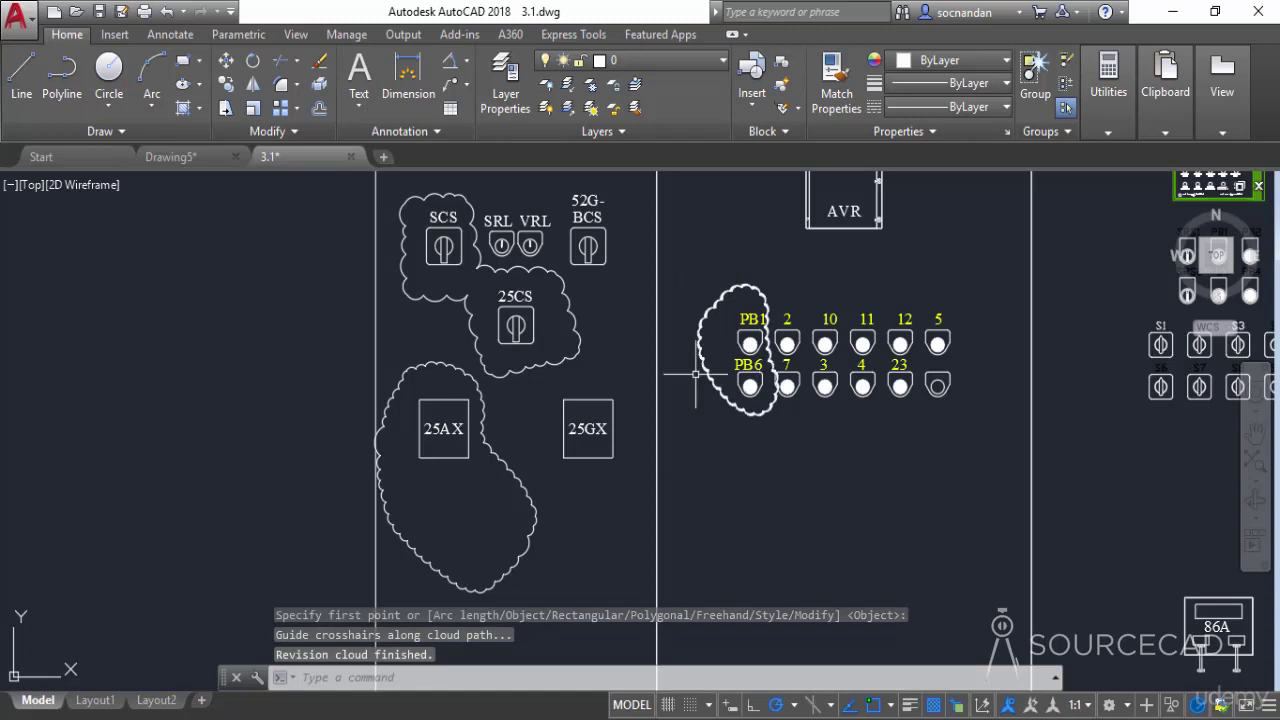
Step: Modify the polygonal cloud to also enclose SRL and VRL, erasing the old side between them and the switches and keeping the arc direction
{"action": "key", "text": "Return"}
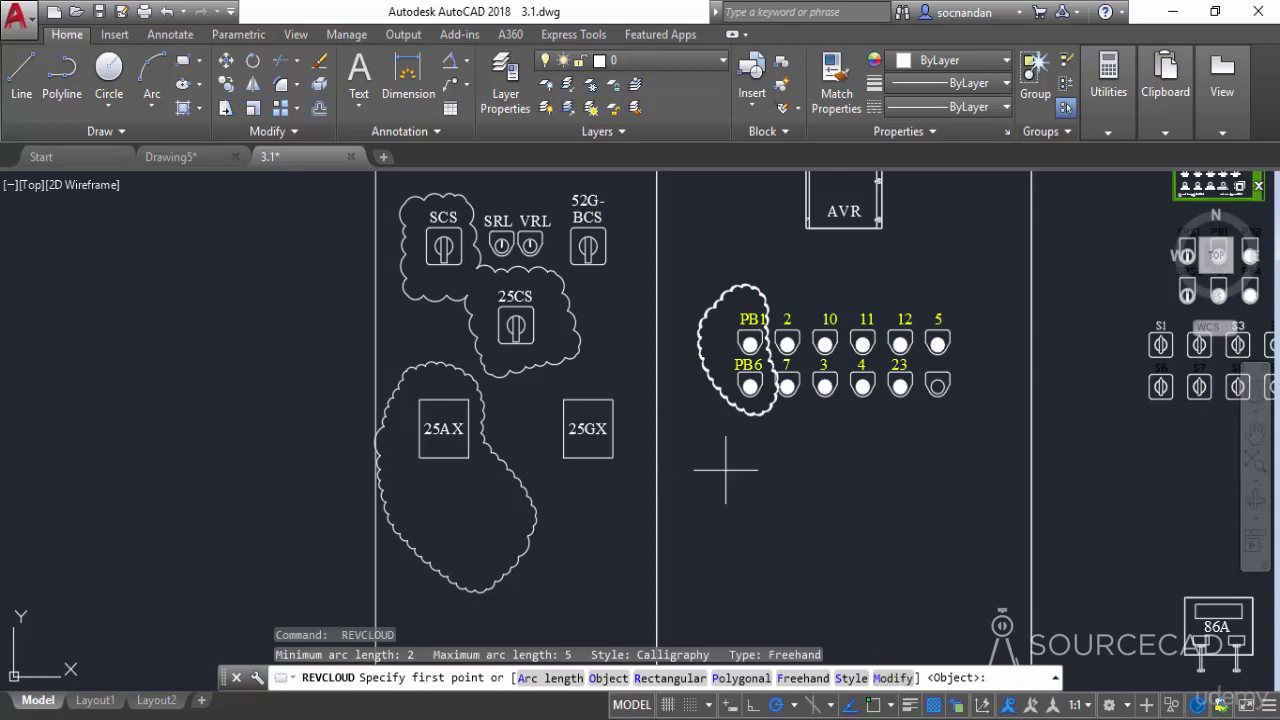
{"action": "mouse_move", "coordinate": [501, 323]}
{"action": "middle_mouse_down"}
{"action": "mouse_move", "coordinate": [492, 400]}
{"action": "mouse_move", "coordinate": [472, 429]}
{"action": "middle_mouse_up"}
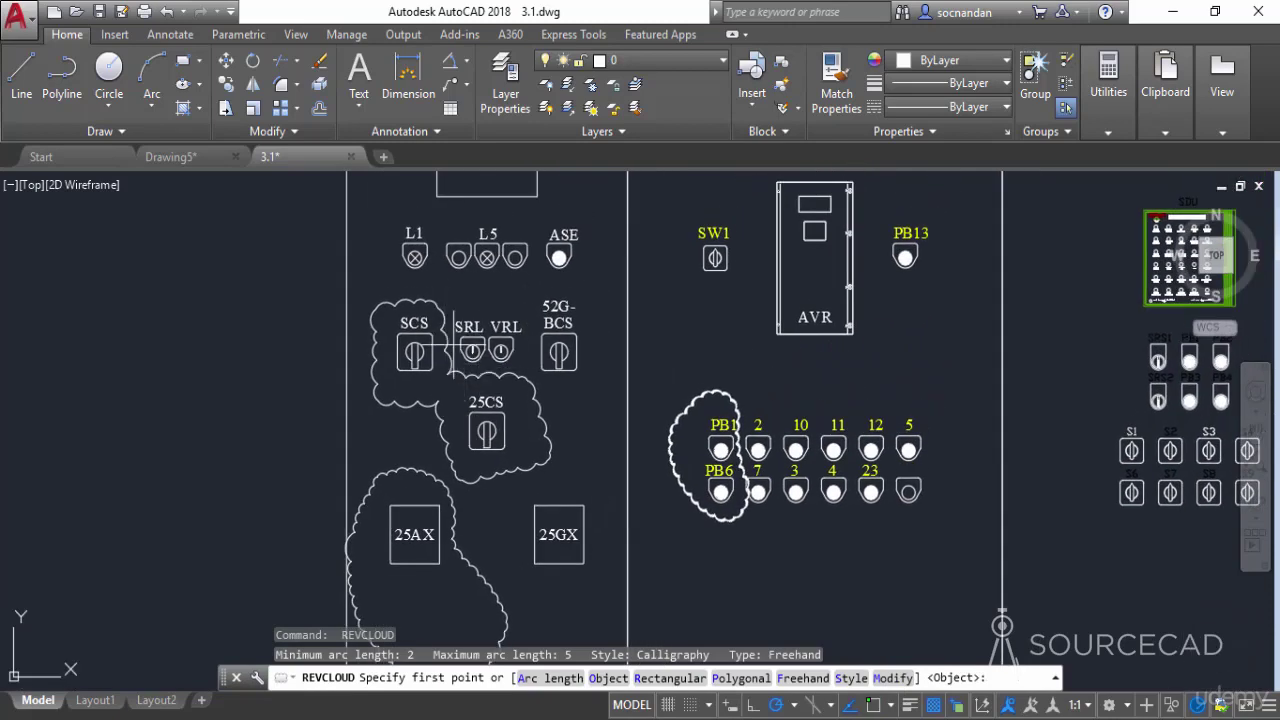
{"action": "left_click", "coordinate": [892, 678]}
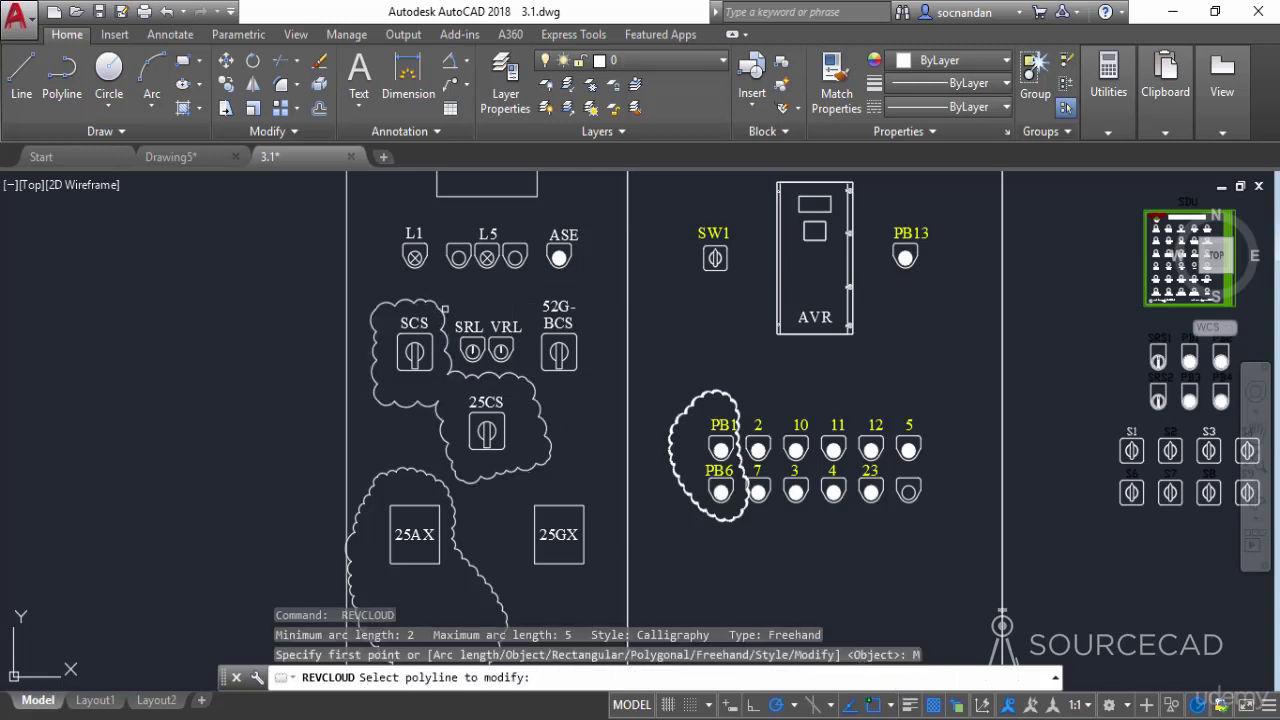
{"action": "scroll", "coordinate": [433, 305], "scroll_direction": "up", "scroll_amount": 2}
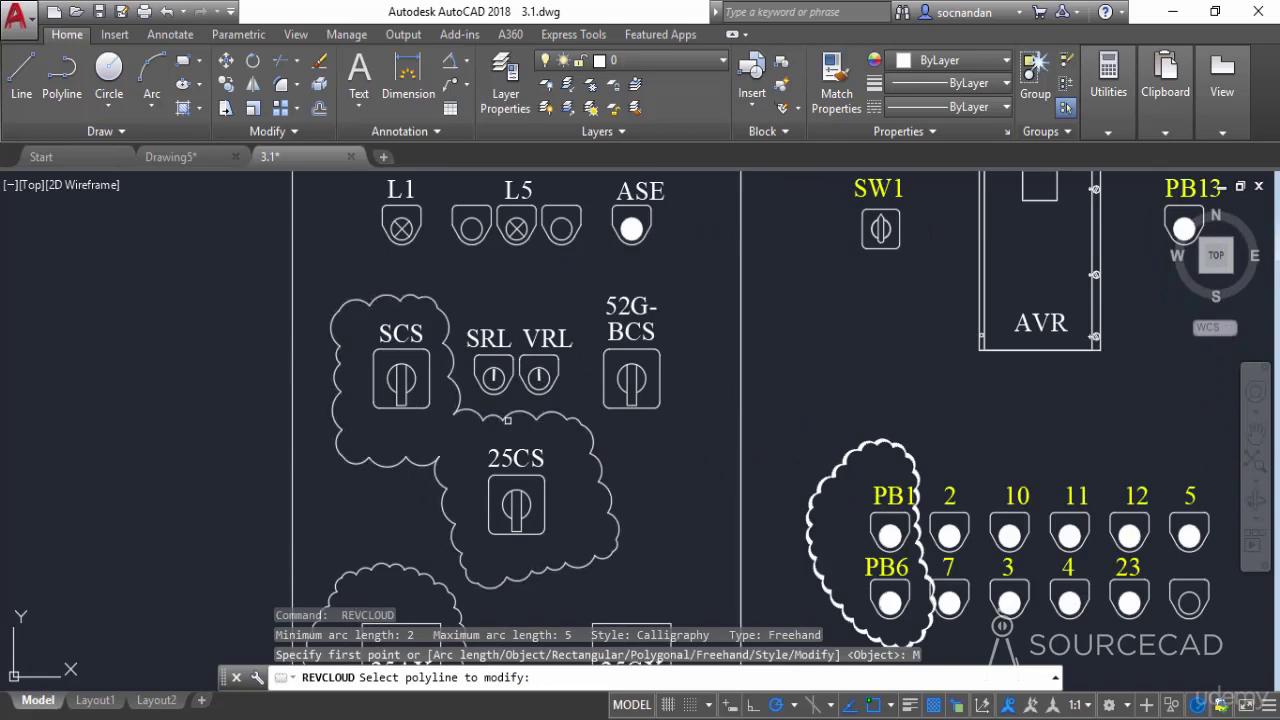
{"action": "left_click", "coordinate": [446, 313]}
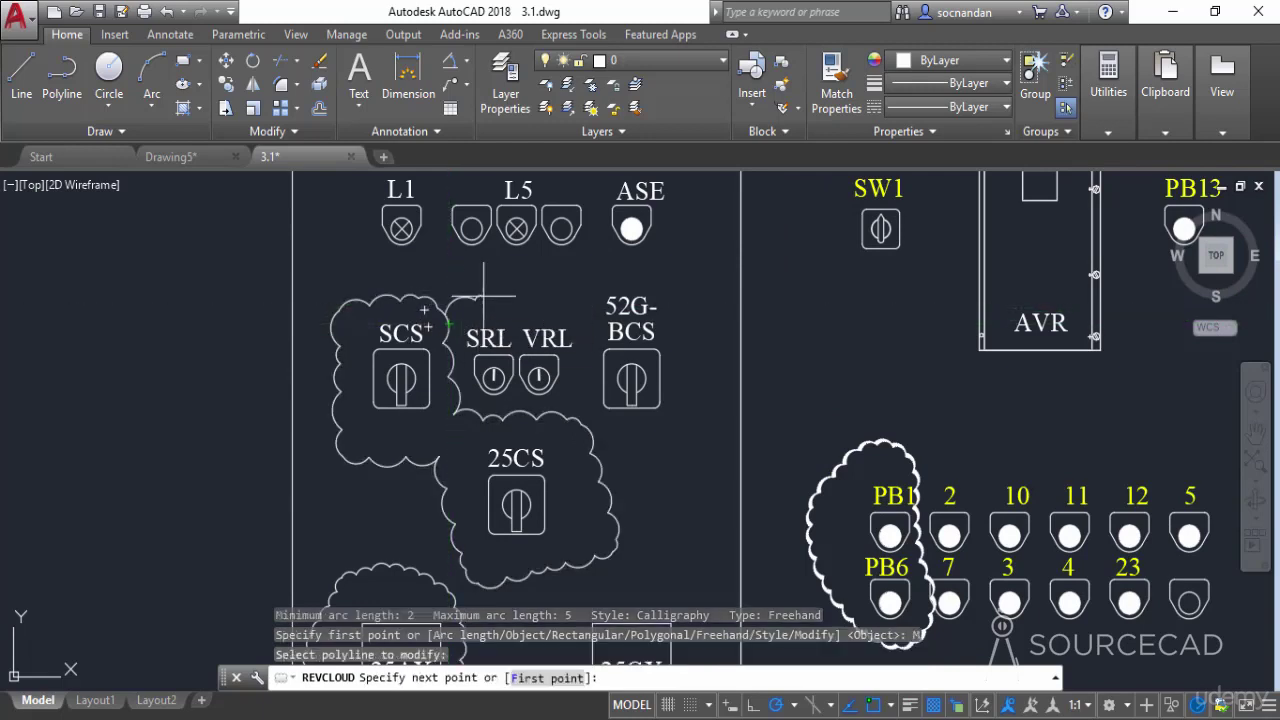
{"action": "left_click", "coordinate": [591, 303]}
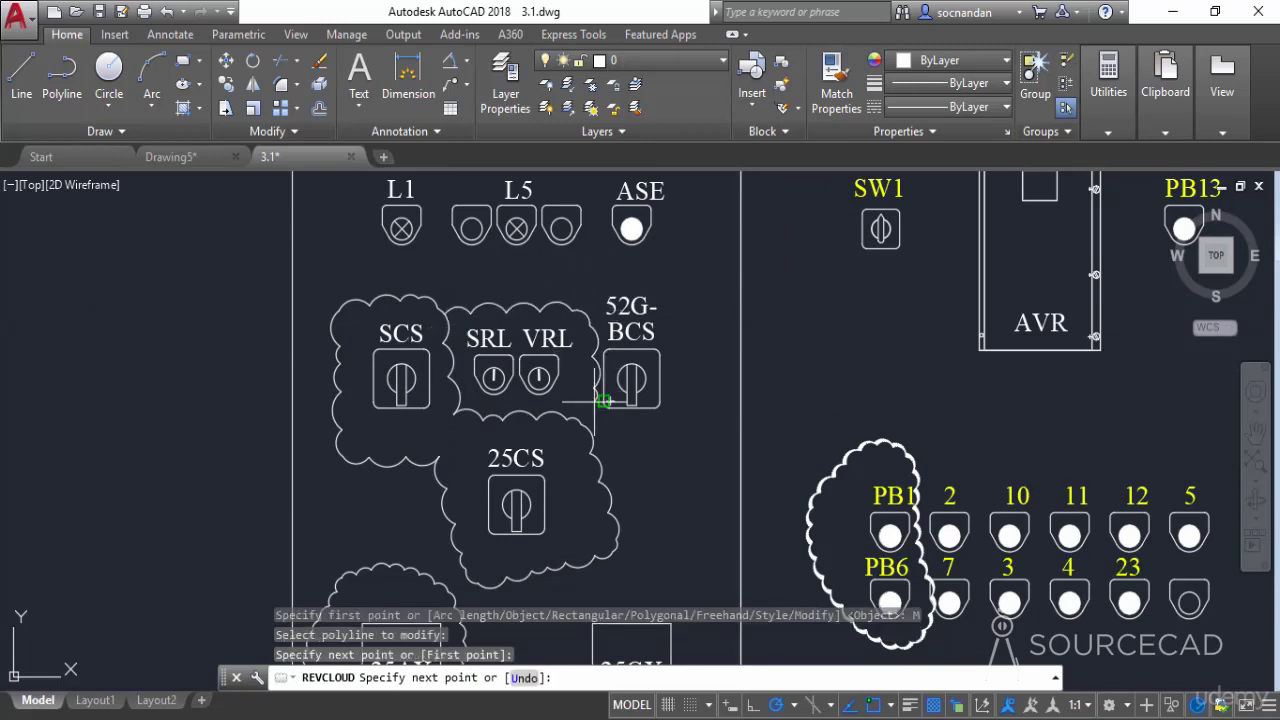
{"action": "left_click", "coordinate": [585, 423]}
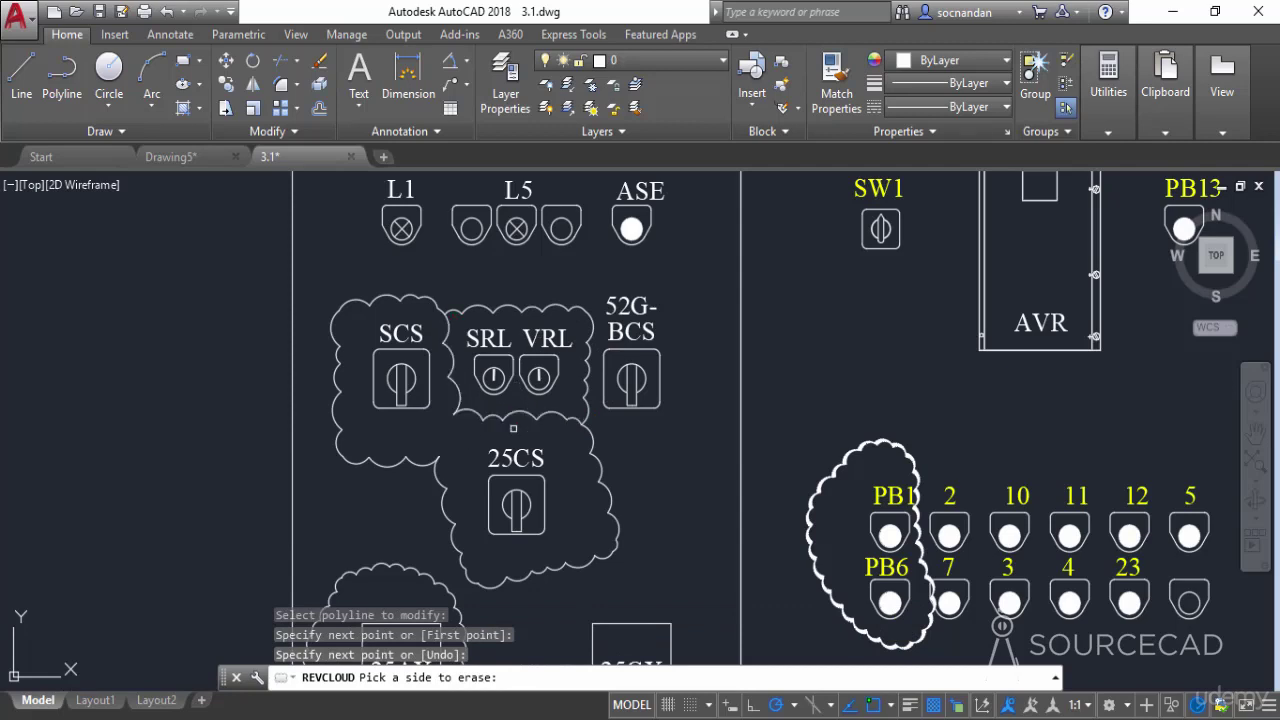
{"action": "left_click", "coordinate": [458, 405]}
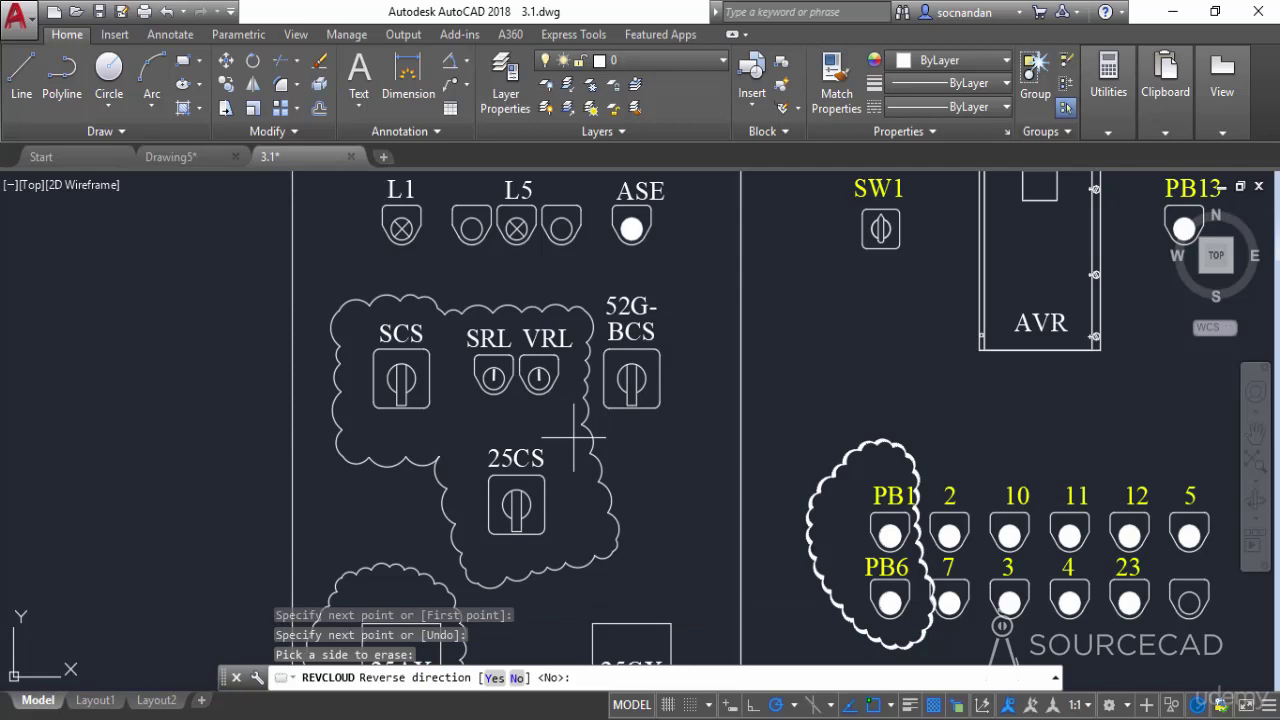
{"action": "key", "text": "Return"}
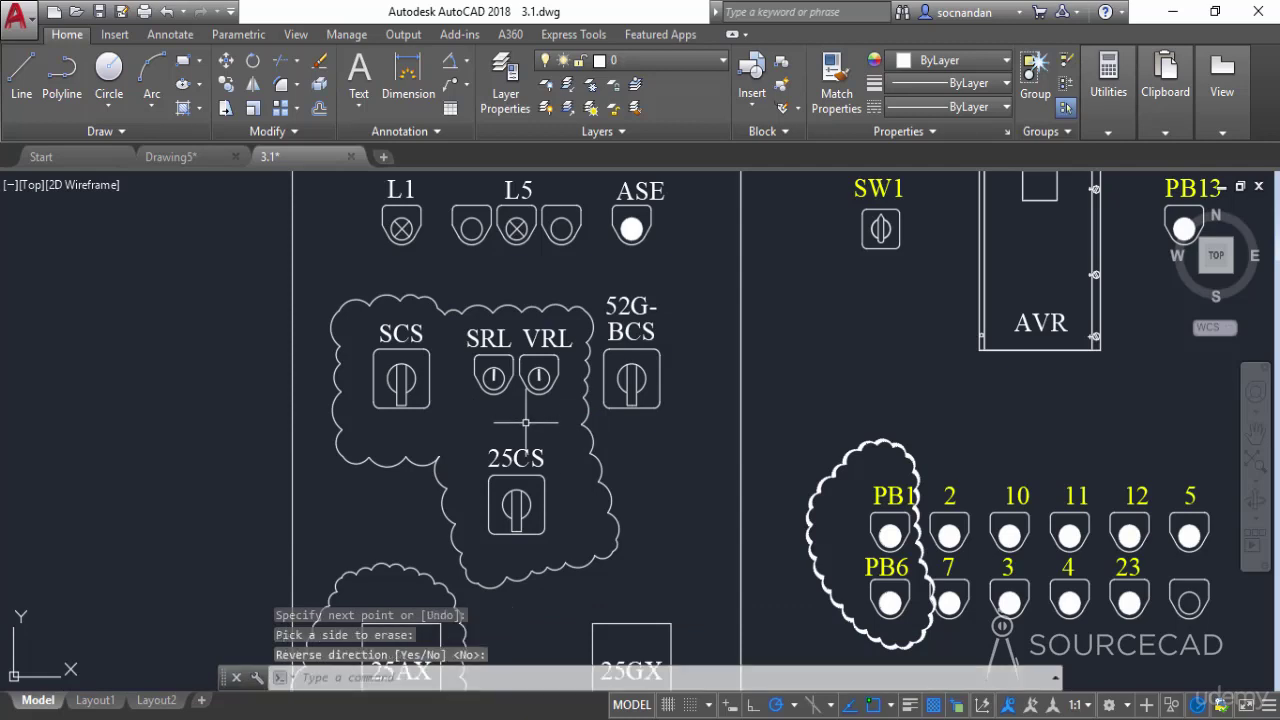